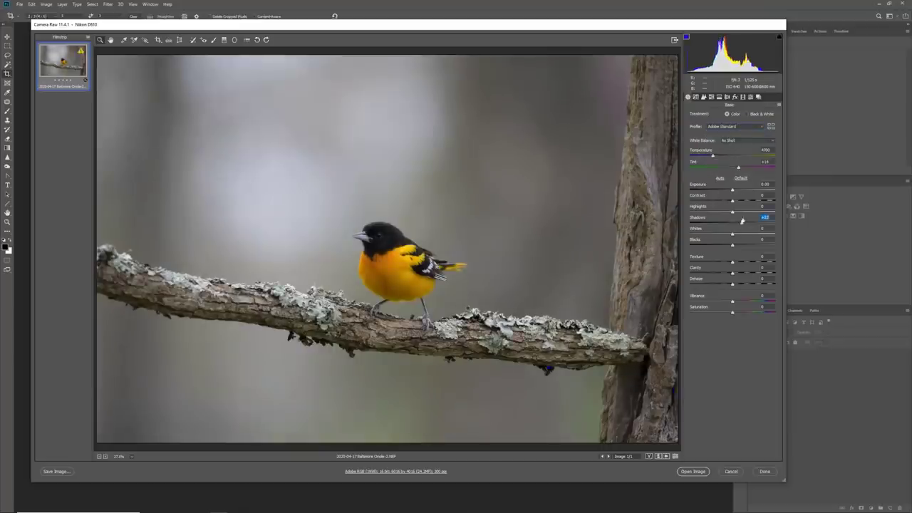
# Raise the raw photo's exposure to +0.90, lower its highlights to -88 and shift the white balance slightly warmer.
pyautogui.moveTo(732, 190); pyautogui.dragTo(695, 213)
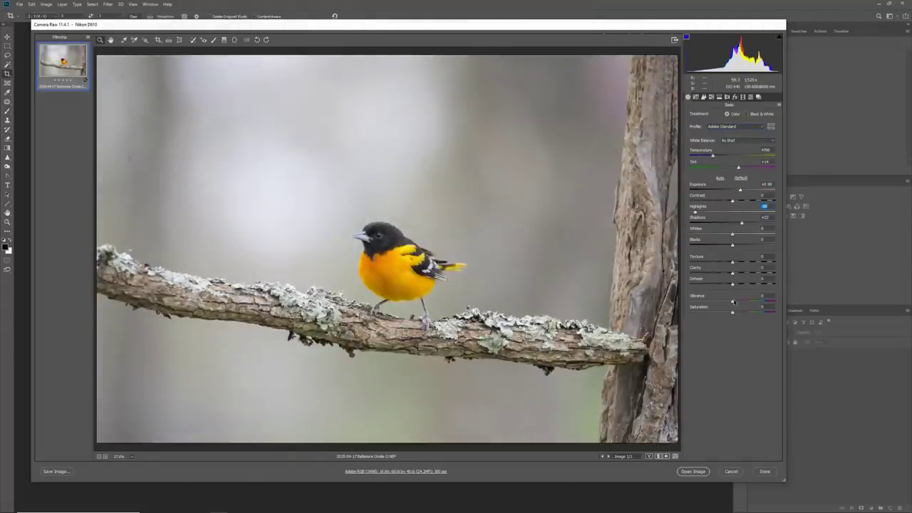
pyautogui.moveTo(712, 155); pyautogui.dragTo(714, 157)
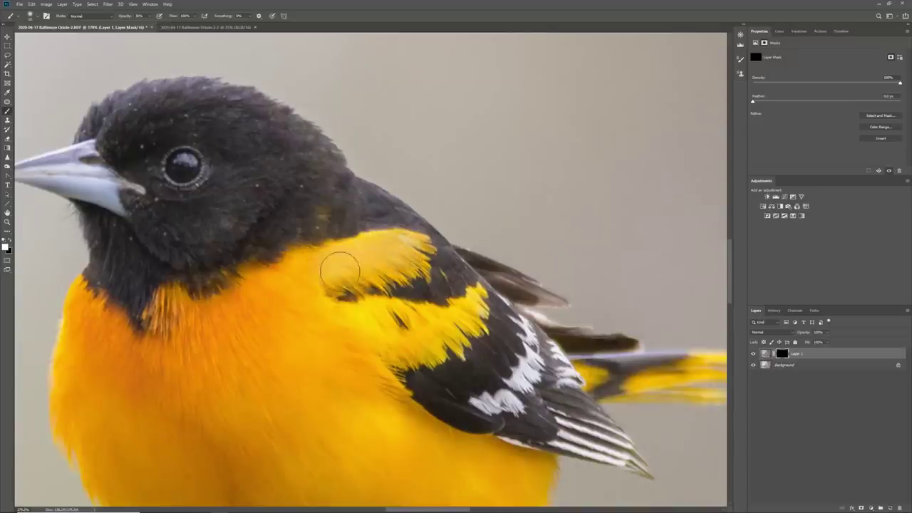
# Paint white on the Layer 1 mask over the bird's yellow shoulder and wing feathers.
pyautogui.moveTo(312, 299)
pyautogui.mouseDown()
pyautogui.moveTo(387, 318)
pyautogui.moveTo(471, 317)
pyautogui.mouseUp()
pyautogui.scroll(1, 471, 318)
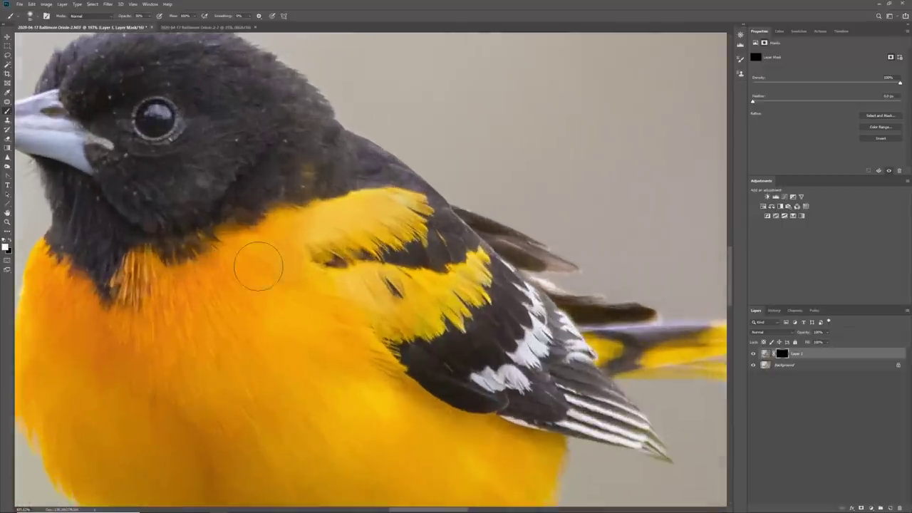
pyautogui.scroll(-1, 335, 305)
pyautogui.scroll(-1, 527, 356)
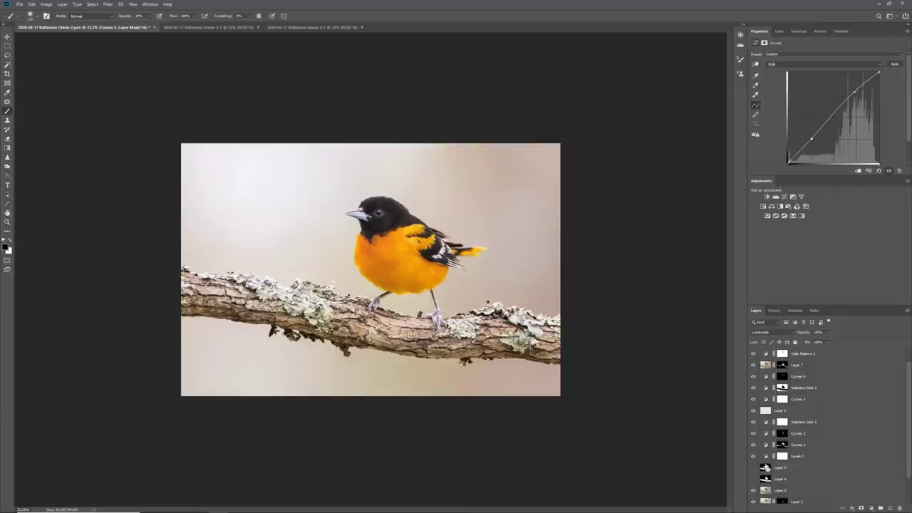
# Load the background selection from hidden Layer 5, brush black on the Curves 5 mask over the background with a very large brush, and deselect.
pyautogui.keyDown('ctrl'); pyautogui.click(766, 467); pyautogui.keyUp('ctrl')
pyautogui.scroll(1, 777, 399)
pyautogui.click(782, 354)
pyautogui.press(']')
pyautogui.press(']')
pyautogui.press(']')
pyautogui.press(']')
pyautogui.press(']')
pyautogui.press(']')
pyautogui.press(']')
pyautogui.press(']')
pyautogui.press(']')
pyautogui.press(']')
pyautogui.press(']')
pyautogui.press(']')
pyautogui.press(']')
pyautogui.press(']')
pyautogui.press(']')
pyautogui.press(']')
pyautogui.press(']')
pyautogui.press(']')
pyautogui.press(']')
pyautogui.press(']')
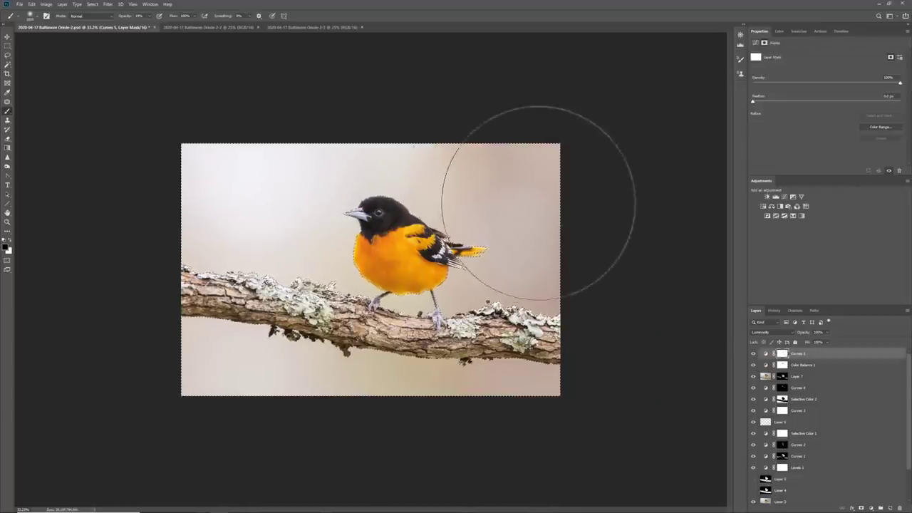
pyautogui.moveTo(539, 203)
pyautogui.mouseDown()
pyautogui.moveTo(124, 319)
pyautogui.moveTo(362, 279)
pyautogui.moveTo(408, 123)
pyautogui.mouseUp()
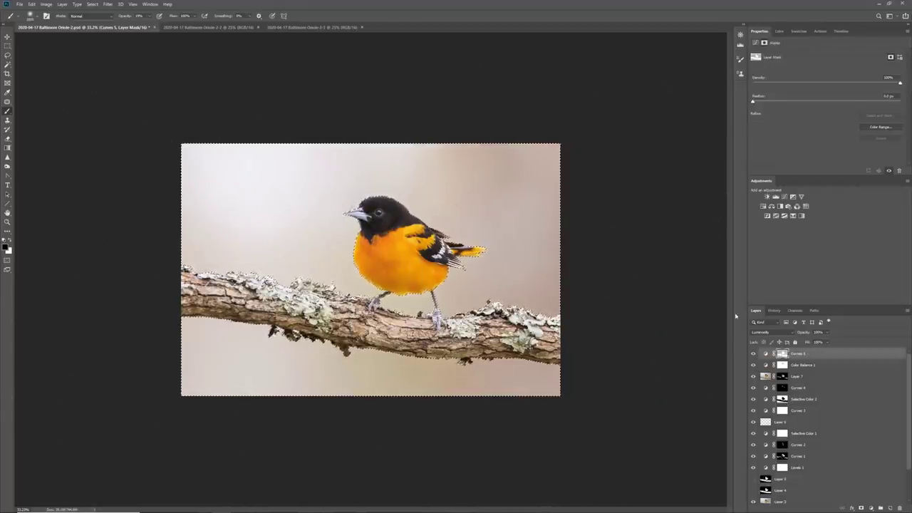
pyautogui.hotkey('ctrl', 'd')
# Compare the image with and without the Curves 5 adjustment, both up close and fitted to the window.
pyautogui.click(753, 353)
pyautogui.click(753, 353)
pyautogui.click(753, 353)
pyautogui.click(753, 354)
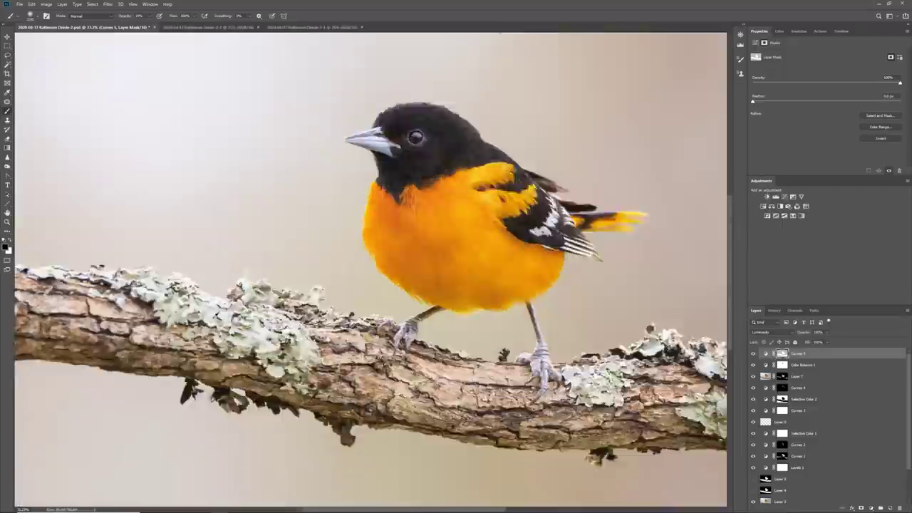
pyautogui.scroll(3, 214, 311)
pyautogui.scroll(-8, 430, 272)
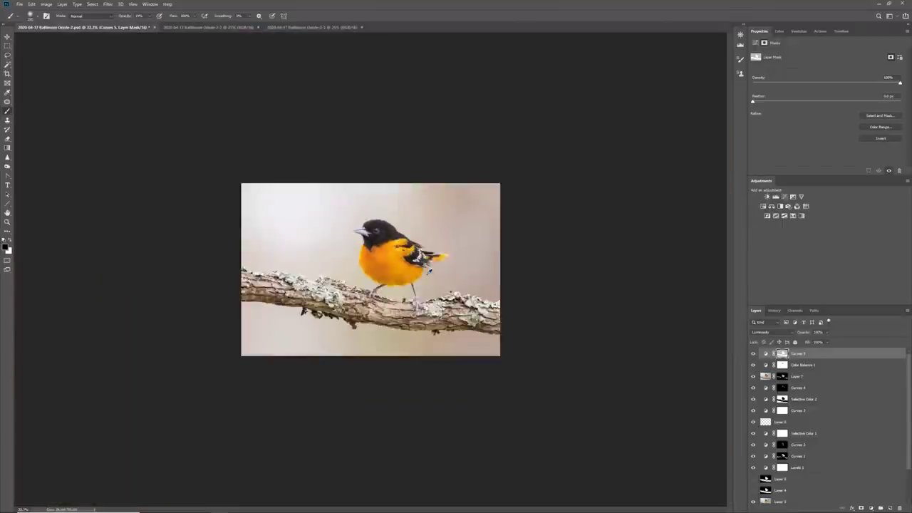
pyautogui.hotkey('ctrl', '0')
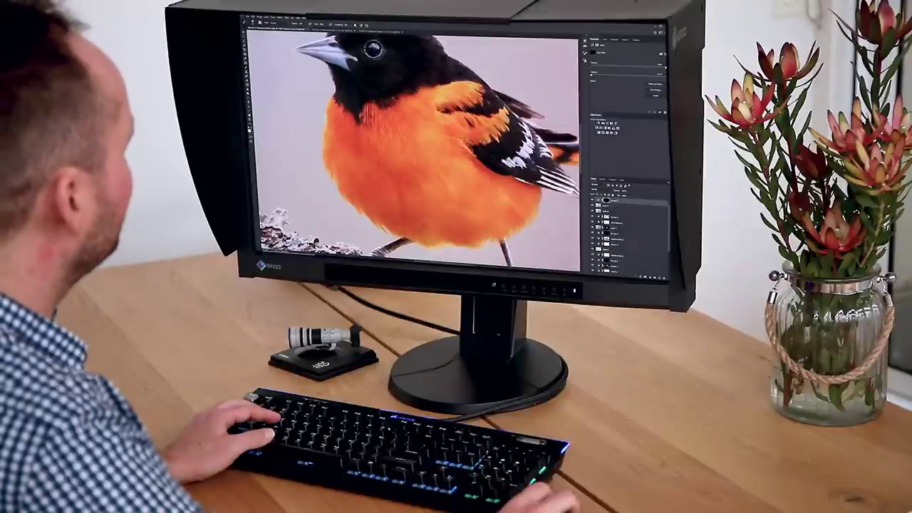
# Hide every layer except the bottom Layer 0.
pyautogui.scroll(-3, 386, 86)
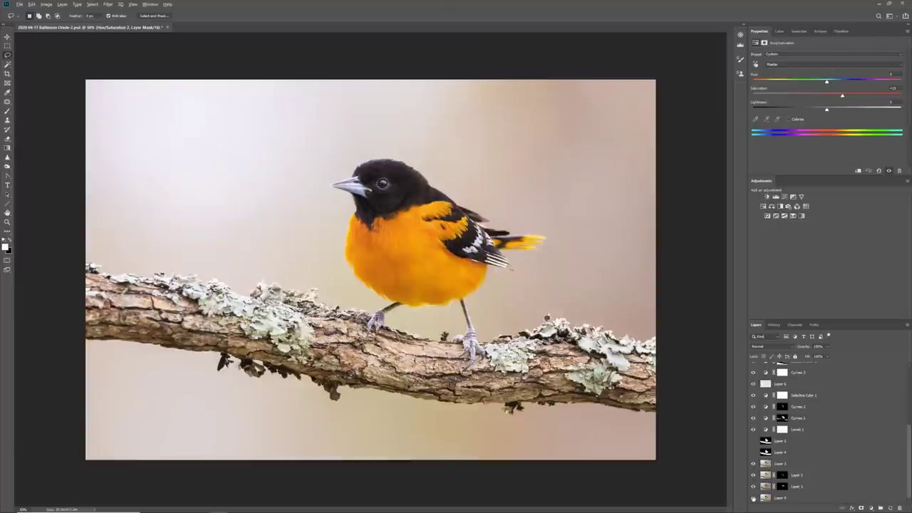
pyautogui.keyDown('alt'); pyautogui.click(753, 498); pyautogui.keyUp('alt')
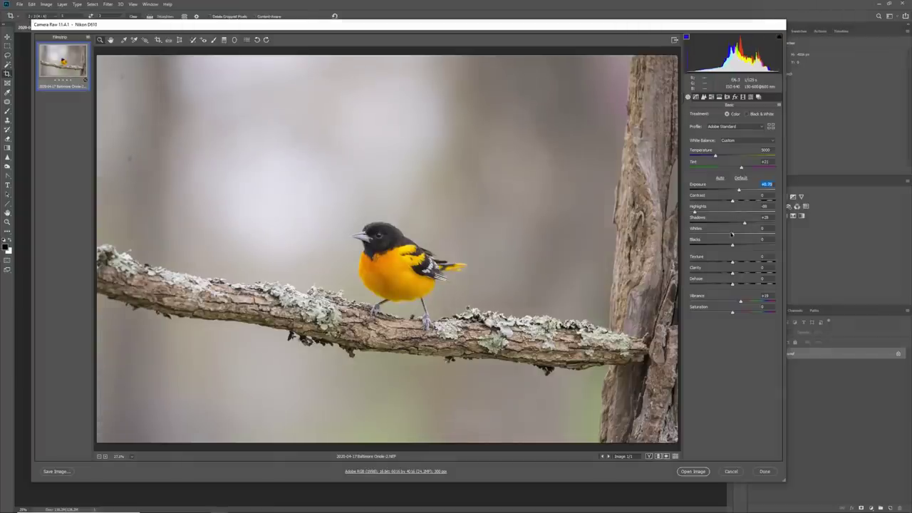
# Set the raw photo's Whites to -57, Vibrance to -7 and Saturation to -8, and open this version as an image.
pyautogui.moveTo(732, 233); pyautogui.dragTo(701, 234)
pyautogui.moveTo(740, 301)
pyautogui.mouseDown()
pyautogui.moveTo(717, 302)
pyautogui.moveTo(727, 302)
pyautogui.mouseUp()
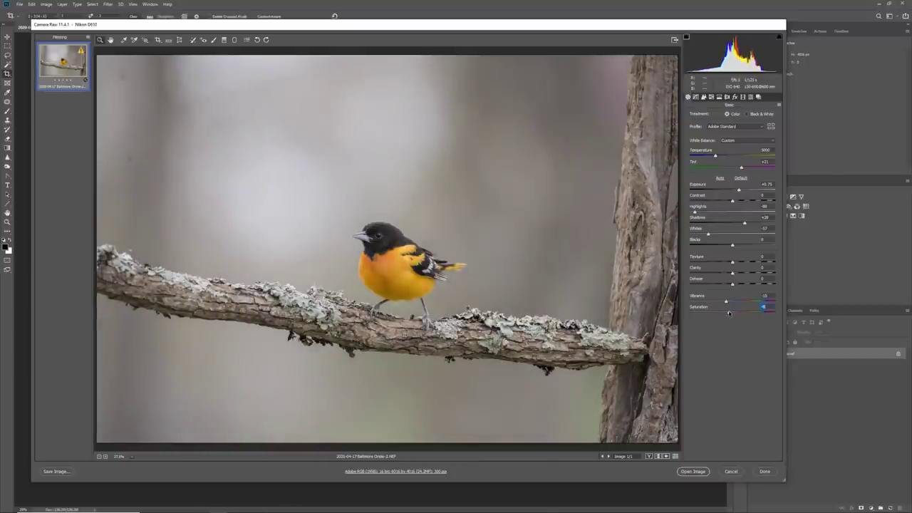
pyautogui.click(730, 302)
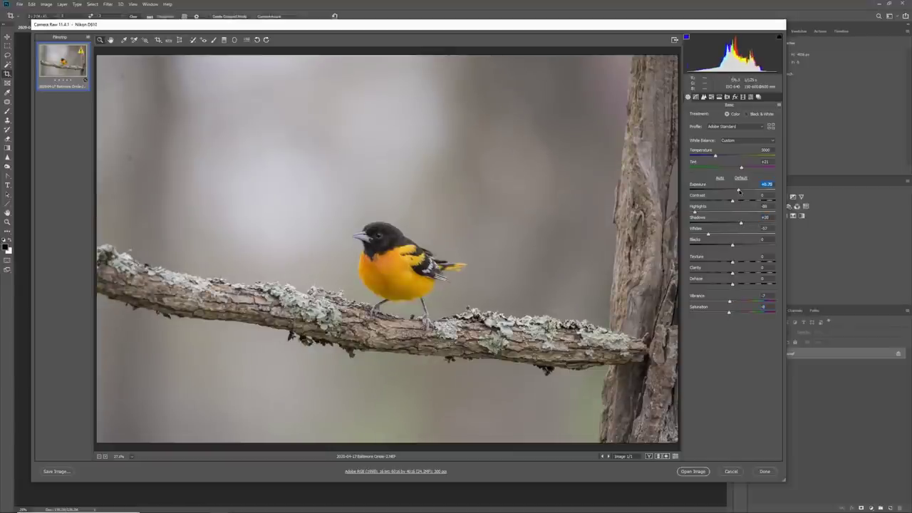
pyautogui.click(693, 472)
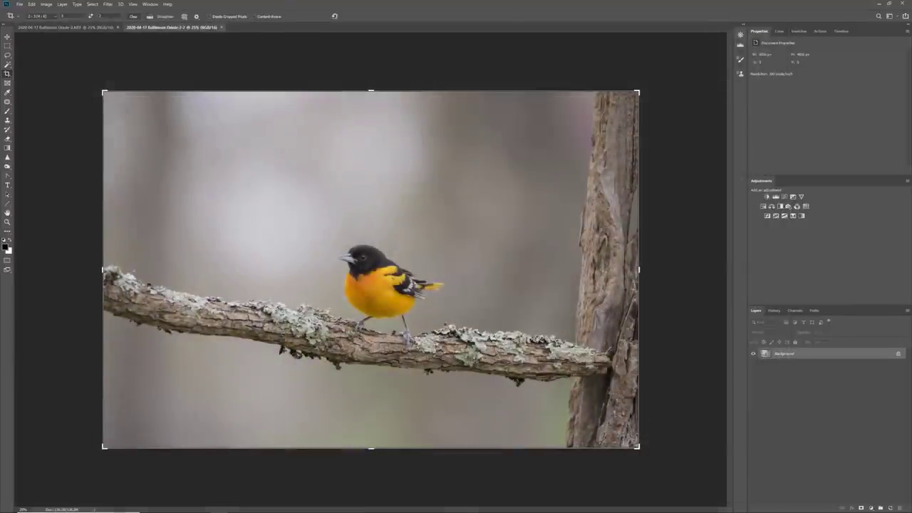
# Paste the darker version as a new layer in the Baltimore Oriole-2.NEF document and give it a black mask for brushing.
pyautogui.click(89, 27)
pyautogui.hotkey('ctrl', 'v')
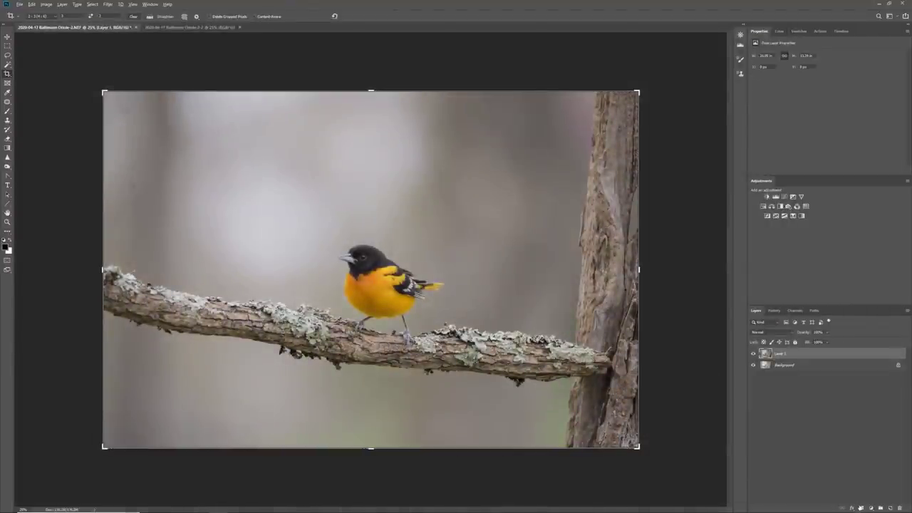
pyautogui.keyDown('alt'); pyautogui.click(861, 508); pyautogui.keyUp('alt')
pyautogui.press('b')
pyautogui.scroll(10, 391, 273)
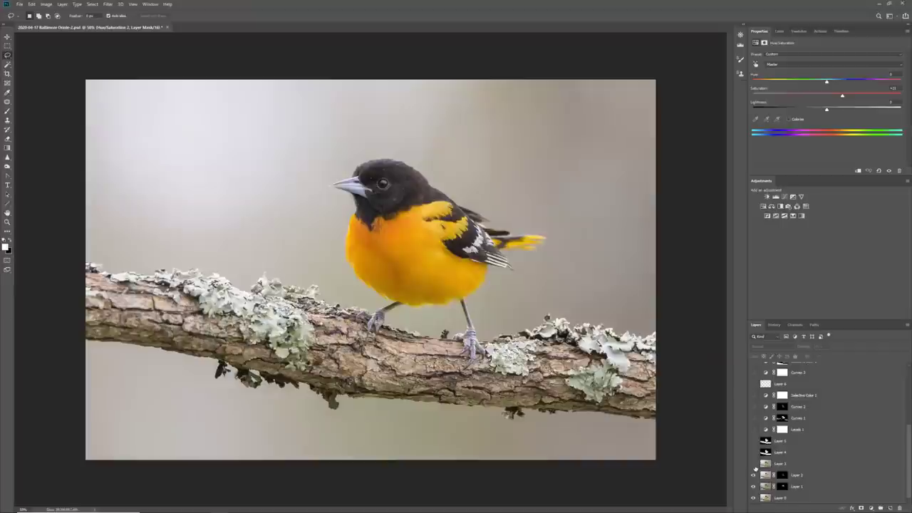
# Compare the image with and without Layer 3, leaving that layer hidden.
pyautogui.click(754, 464)
pyautogui.click(754, 465)
pyautogui.click(754, 464)
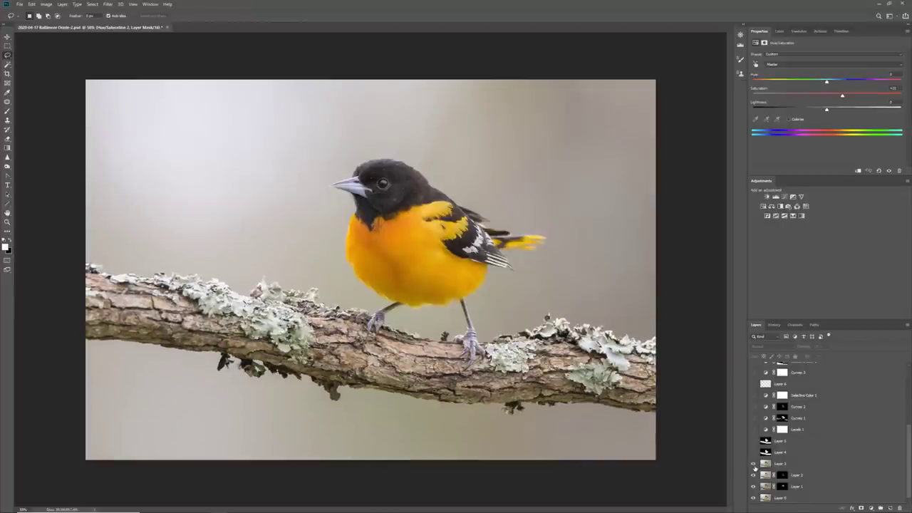
pyautogui.click(754, 464)
# Stamp the visible layers into a new layer above Layer 2 and open it in the Liquify filter.
pyautogui.hotkey('ctrl', 'shift', 'alt', 'e')
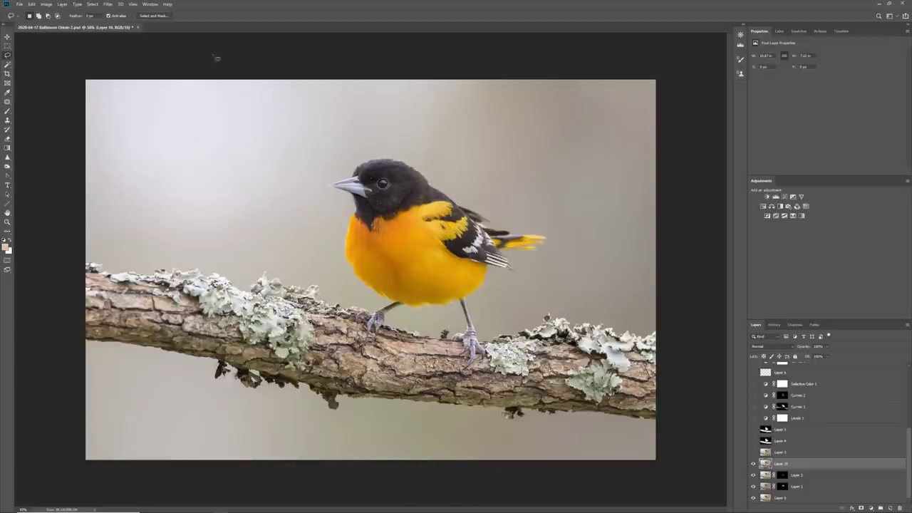
pyautogui.click(108, 5)
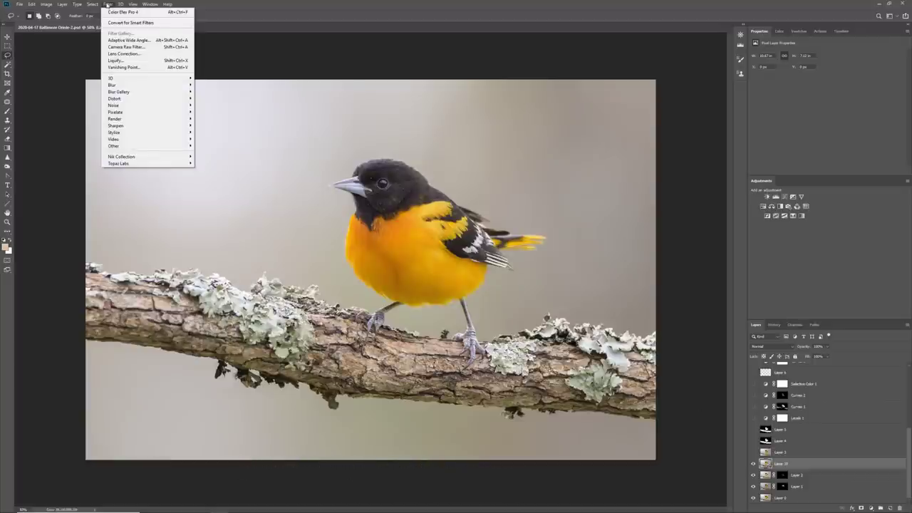
pyautogui.click(125, 60)
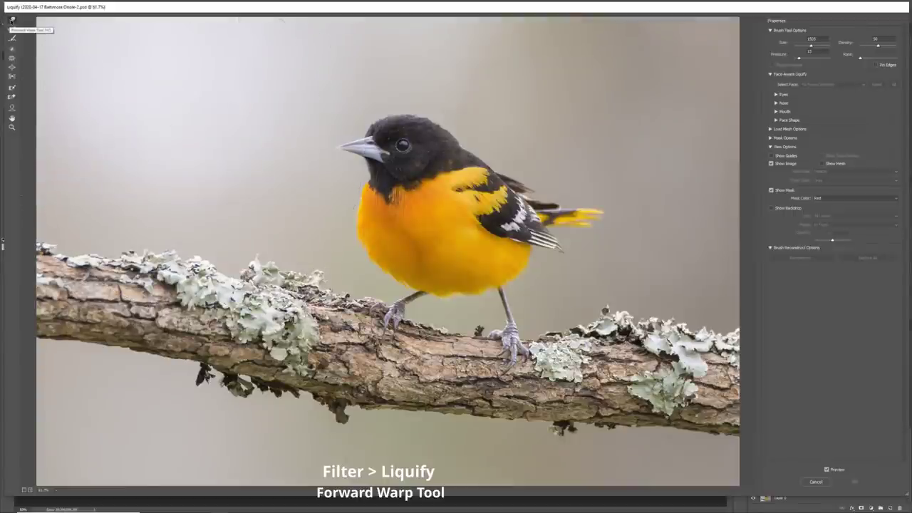
# Reduce the Forward Warp brush size, nudge the branch's underside upward, and try pushing the bird's head and beak outward.
pyautogui.click(807, 46)
pyautogui.moveTo(552, 432)
pyautogui.mouseDown()
pyautogui.moveTo(466, 446)
pyautogui.moveTo(456, 410)
pyautogui.mouseUp()
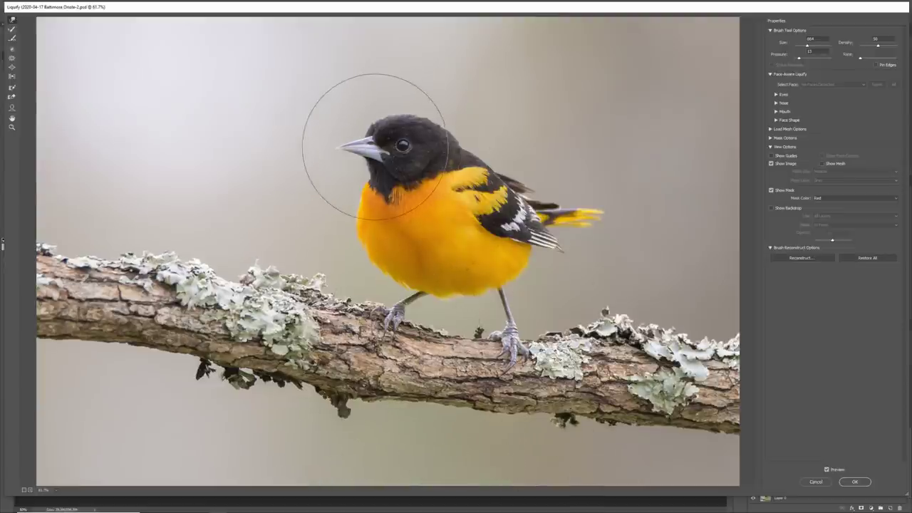
pyautogui.moveTo(373, 145)
pyautogui.mouseDown()
pyautogui.moveTo(196, 141)
pyautogui.moveTo(545, 142)
pyautogui.moveTo(187, 149)
pyautogui.moveTo(533, 141)
pyautogui.moveTo(213, 152)
pyautogui.mouseUp()
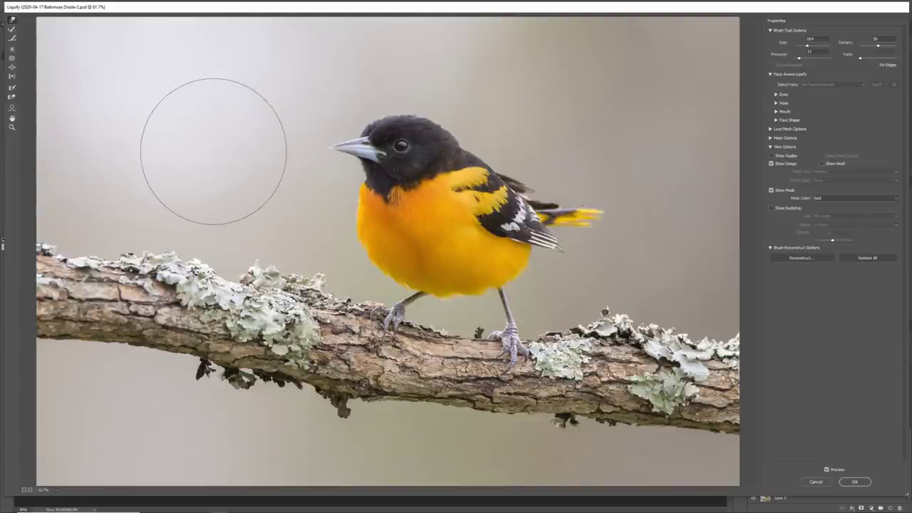
pyautogui.hotkey('ctrl', 'z')
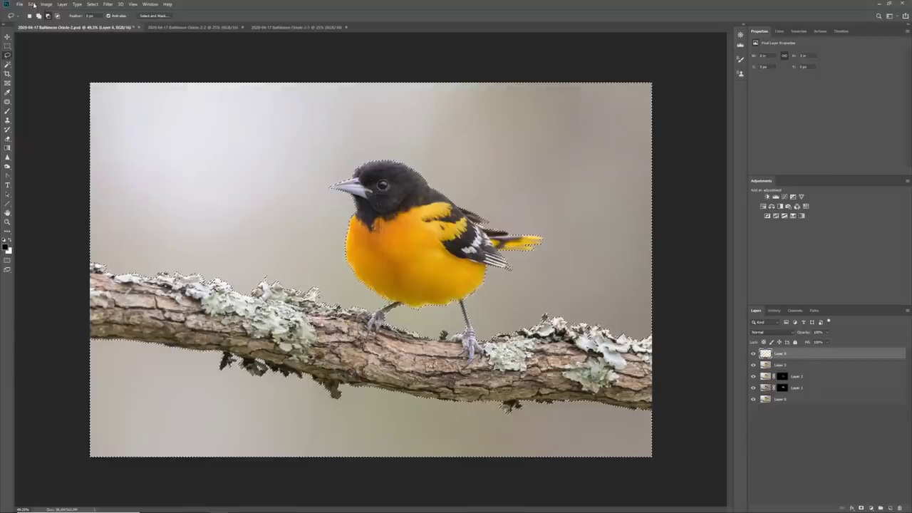
# Fill the selected background around the bird and branch with black on the empty top layer.
pyautogui.click(32, 5)
pyautogui.click(64, 114)
pyautogui.press('Return')
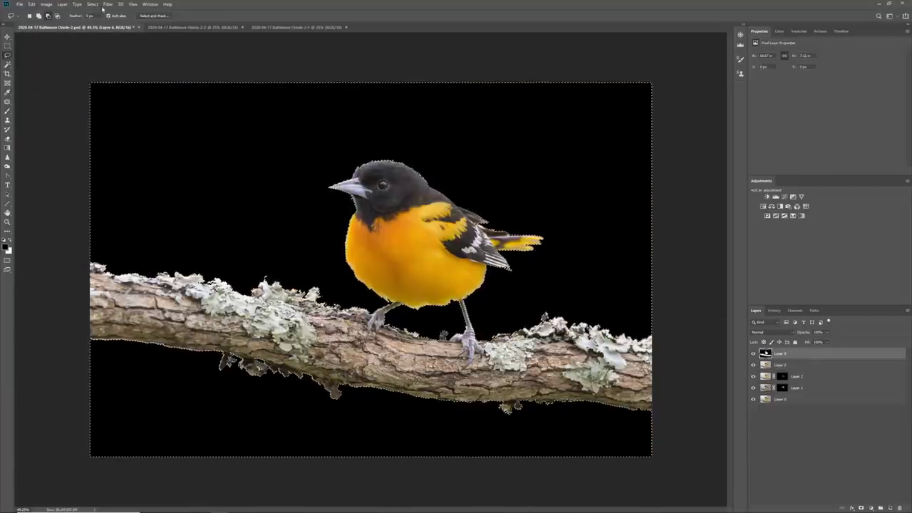
pyautogui.click(94, 5)
pyautogui.click(131, 99)
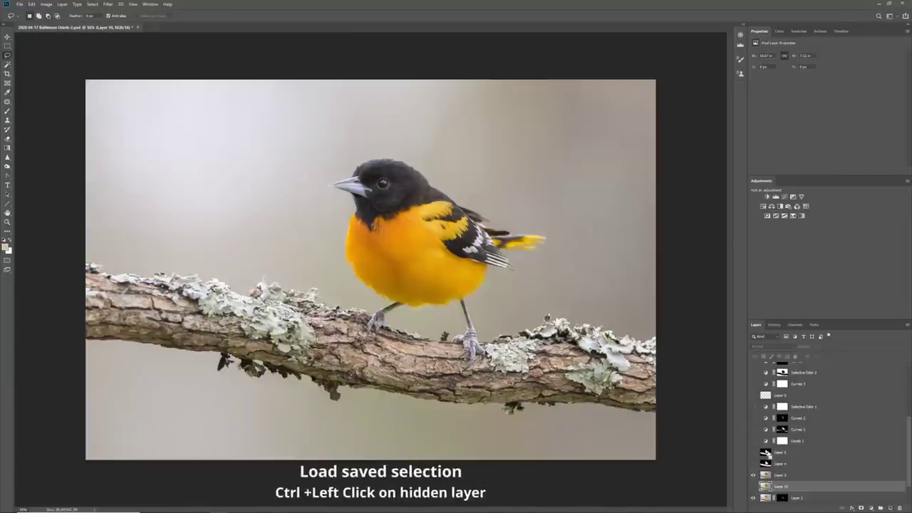
# Load the saved background selection from hidden Layer 5, examine its edge around the bird, and deselect it.
pyautogui.keyDown('ctrl'); pyautogui.click(767, 453); pyautogui.keyUp('ctrl')
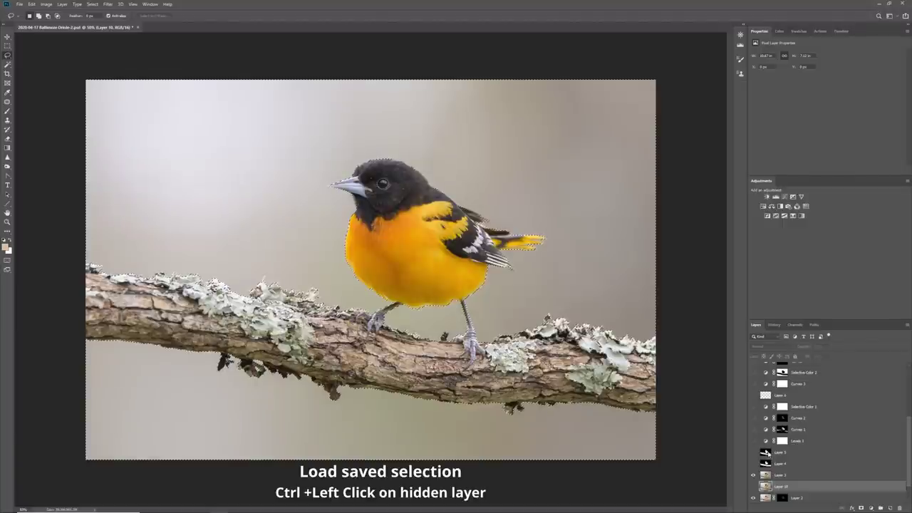
pyautogui.scroll(8, 363, 217)
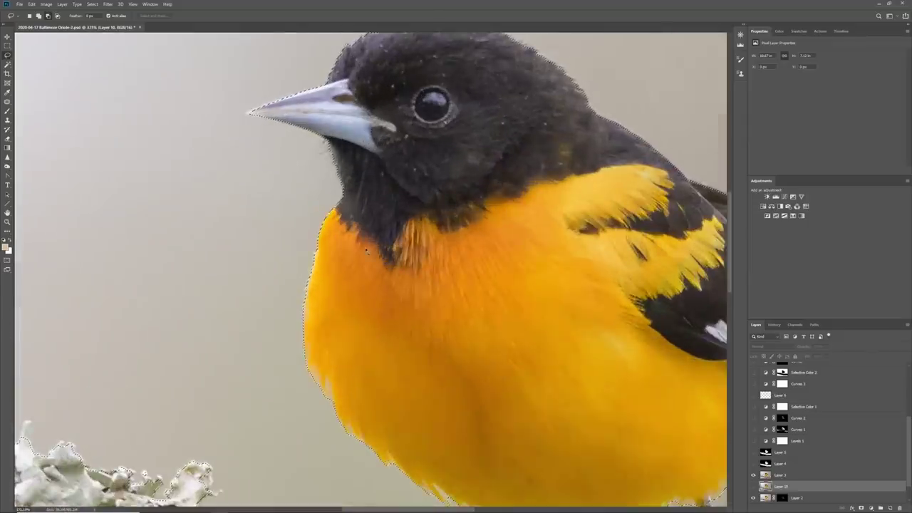
pyautogui.scroll(-5, 358, 222)
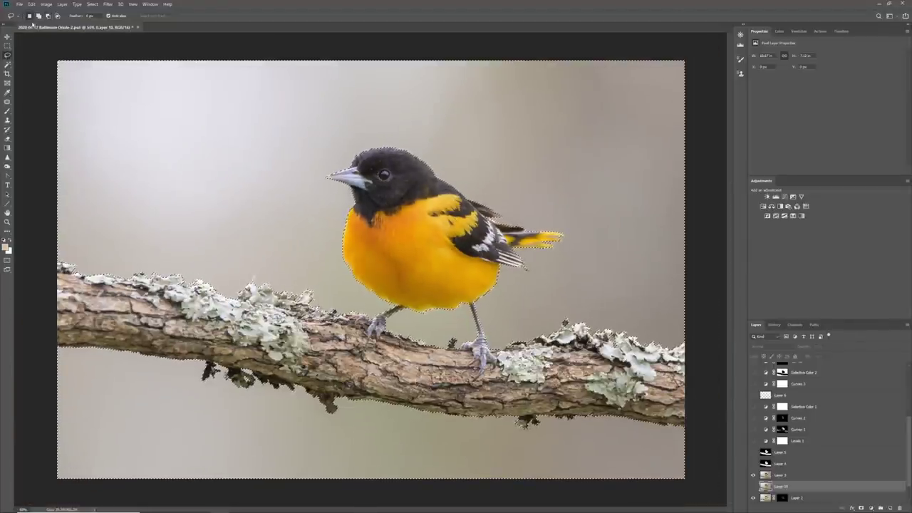
pyautogui.hotkey('ctrl', 'd')
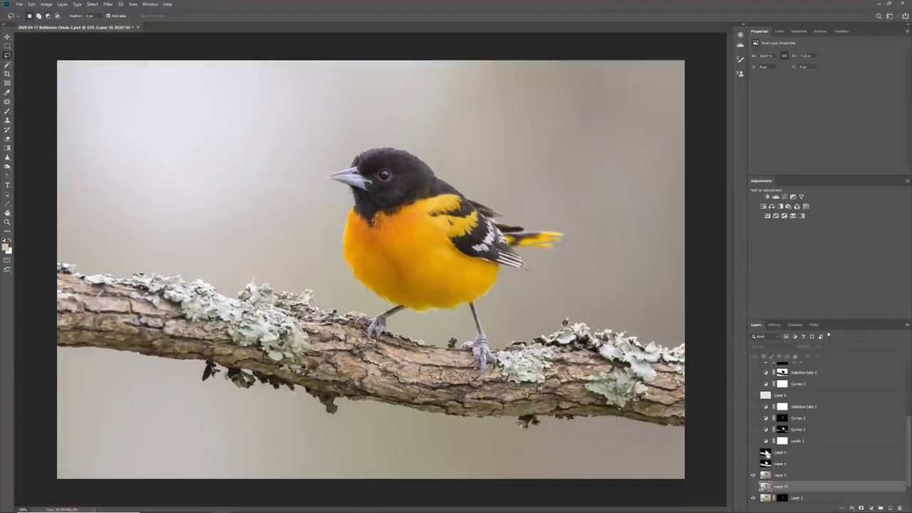
pyautogui.keyDown('ctrl'); pyautogui.click(767, 453); pyautogui.keyUp('ctrl')
pyautogui.hotkey('ctrl', 'd')
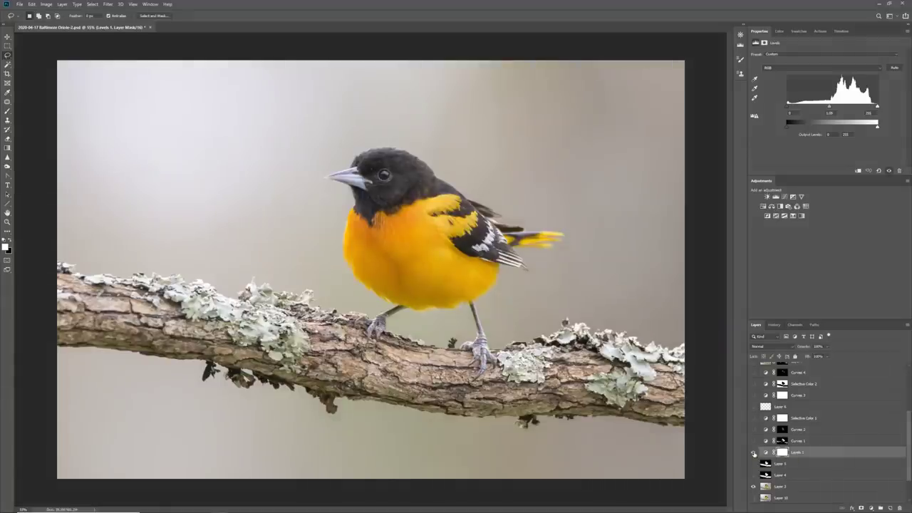
# Compare the image with and without the Curves 1 adjustment layer, leaving it visible.
pyautogui.hotkey('alt', ']')
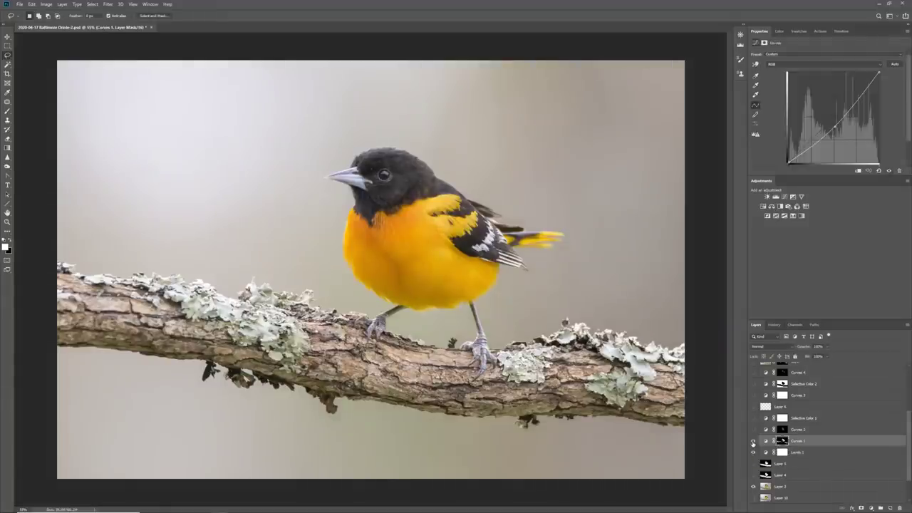
pyautogui.click(754, 442)
pyautogui.click(753, 442)
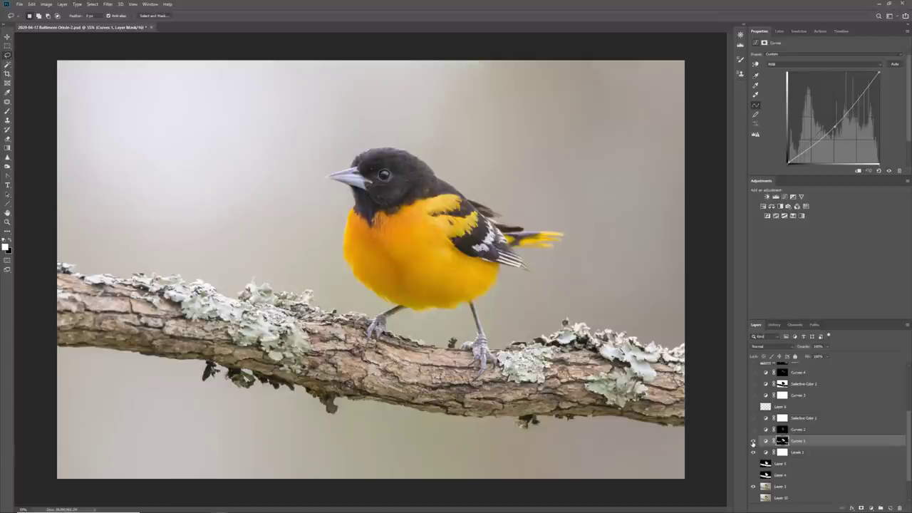
pyautogui.click(753, 442)
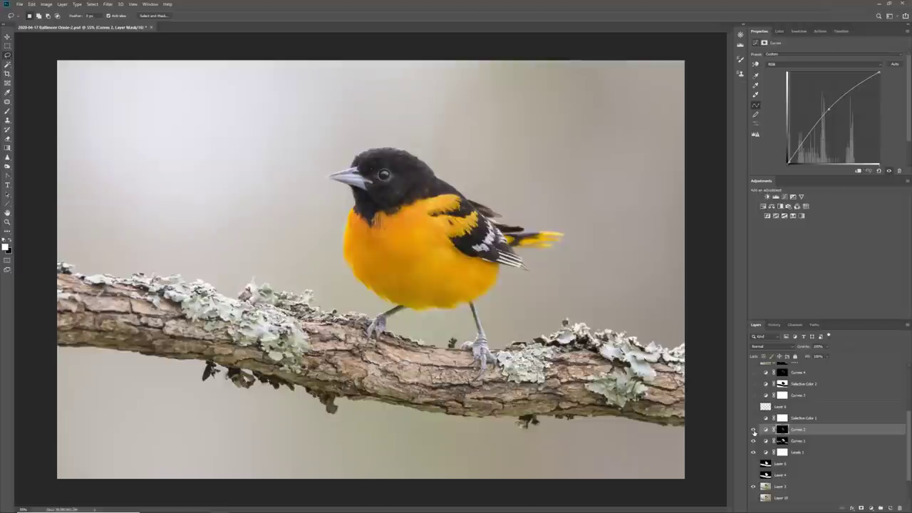
# Compare the image with and without the Curves 2 adjustment layer, leaving it visible.
pyautogui.click(754, 430)
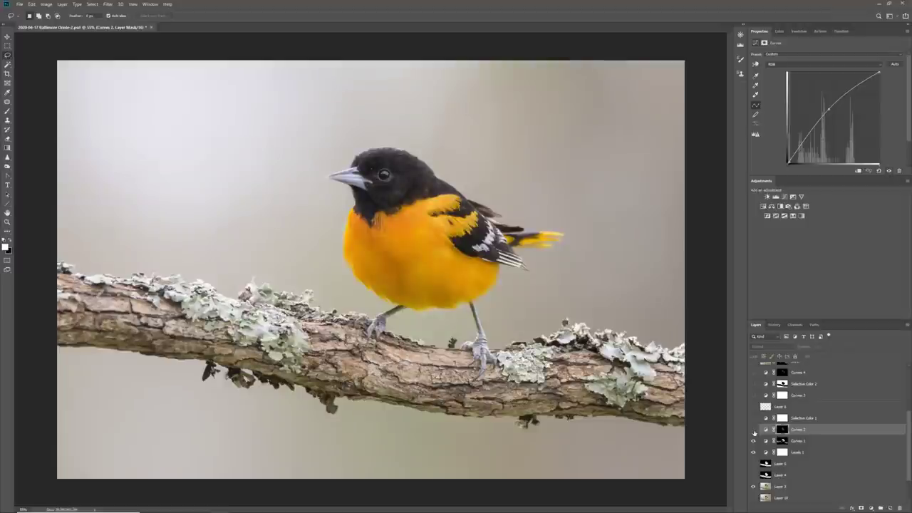
pyautogui.click(754, 430)
pyautogui.click(754, 430)
pyautogui.click(754, 430)
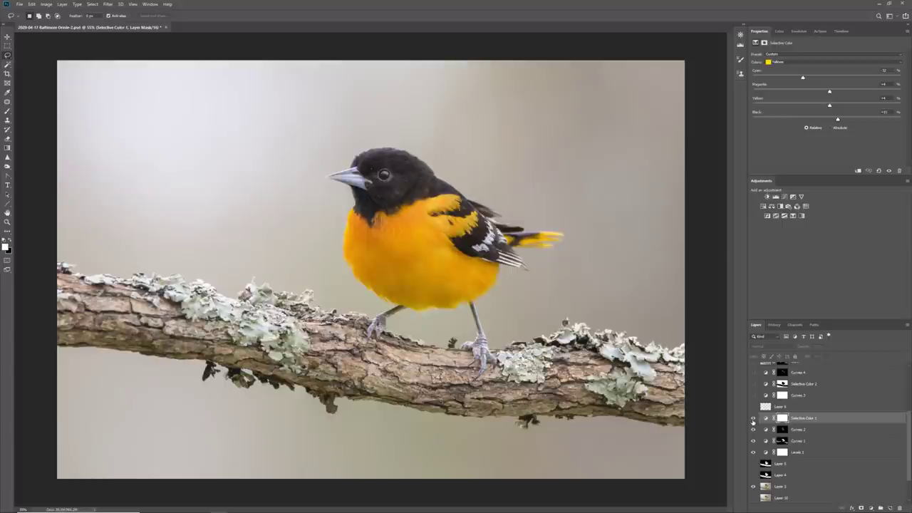
# Compare the image with and without the Selective Color 1 adjustment layer, leaving it visible.
pyautogui.click(753, 418)
pyautogui.click(754, 419)
pyautogui.click(754, 419)
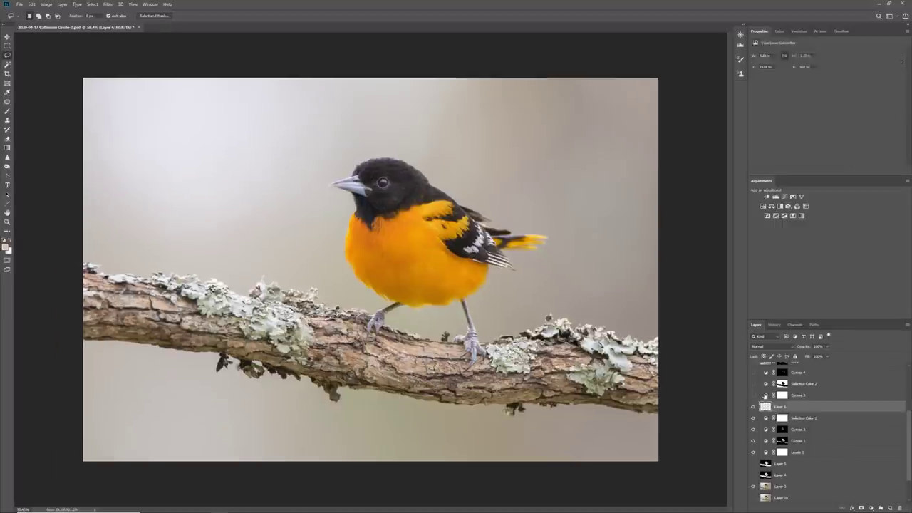
# Make the Curves 3 and Selective Color 2 adjustment layers visible, selecting each one in turn.
pyautogui.click(764, 396)
pyautogui.click(753, 396)
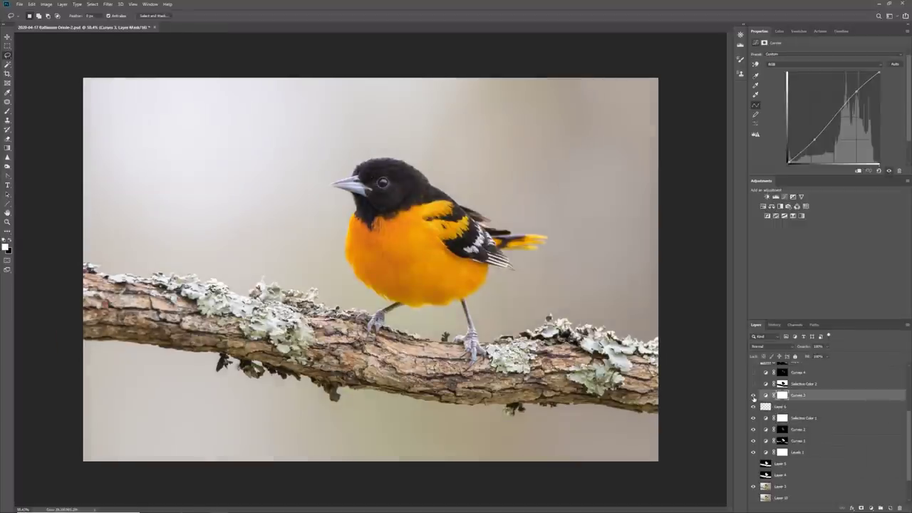
pyautogui.scroll(2, 777, 401)
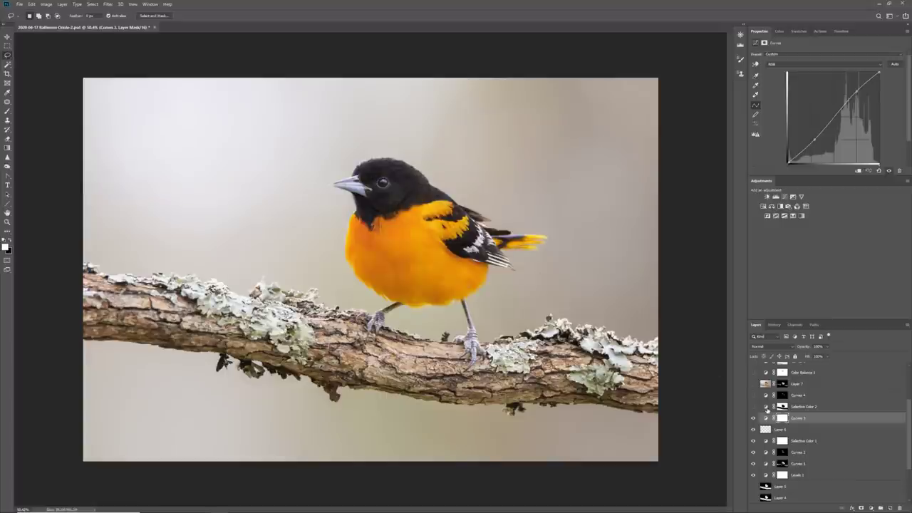
pyautogui.click(767, 407)
pyautogui.click(753, 406)
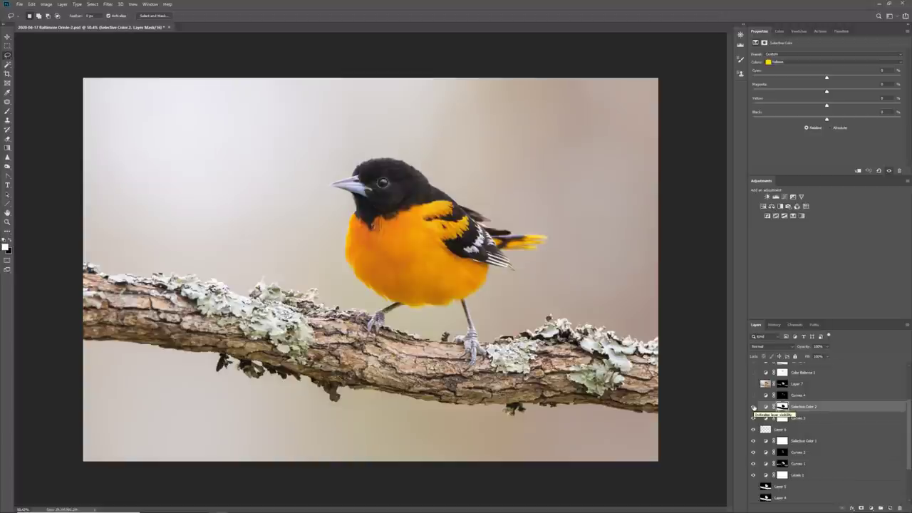
# Review the settings of the individual colour ranges in the Selective Color 2 adjustment, including the Reds.
pyautogui.click(784, 62)
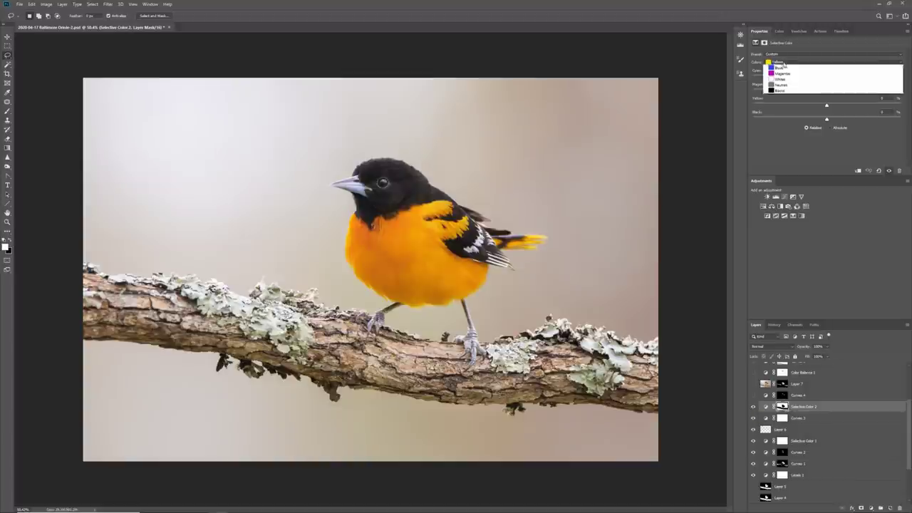
pyautogui.click(790, 63)
pyautogui.click(790, 63)
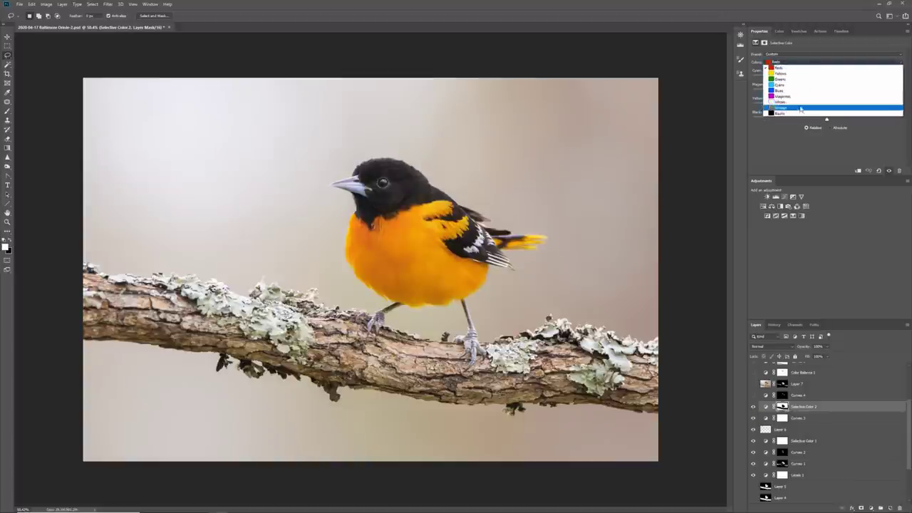
pyautogui.click(791, 112)
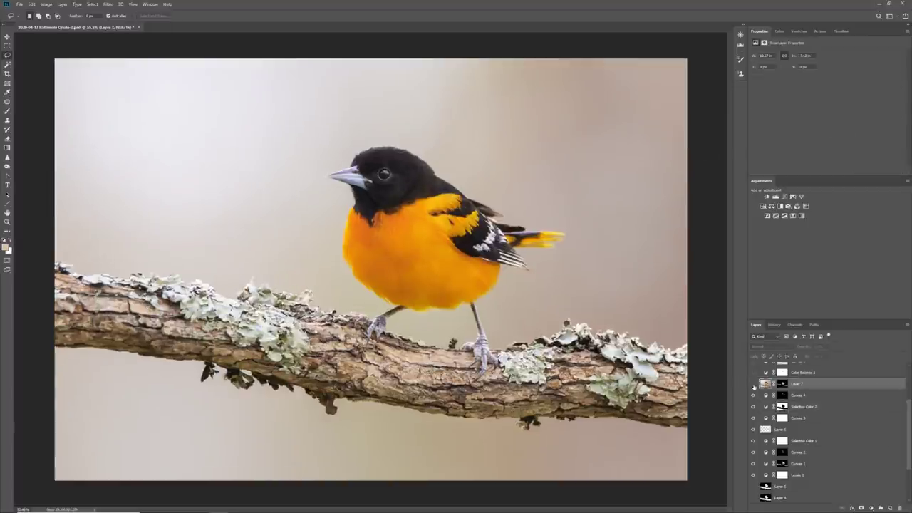
# Examine the bird's orange breast feathers up close with and without masked Layer 7, leaving the layer visible.
pyautogui.scroll(15, 405, 251)
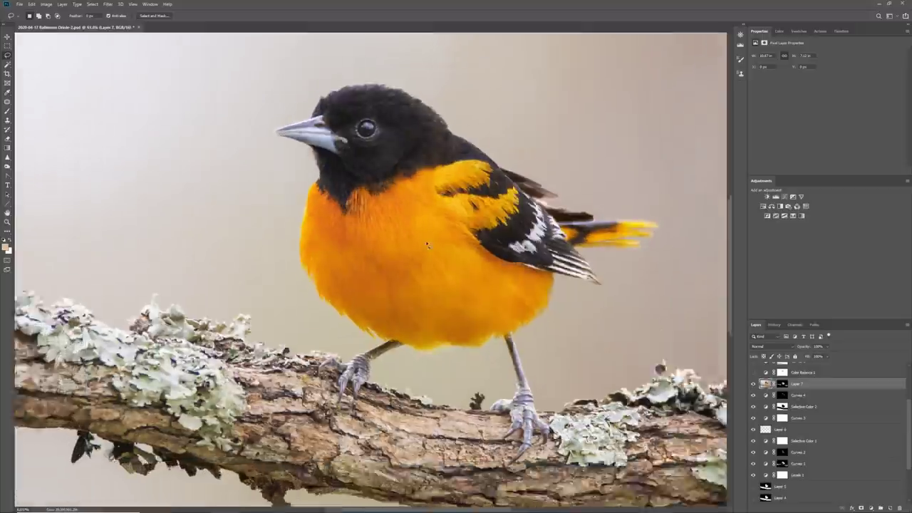
pyautogui.click(753, 383)
pyautogui.click(752, 384)
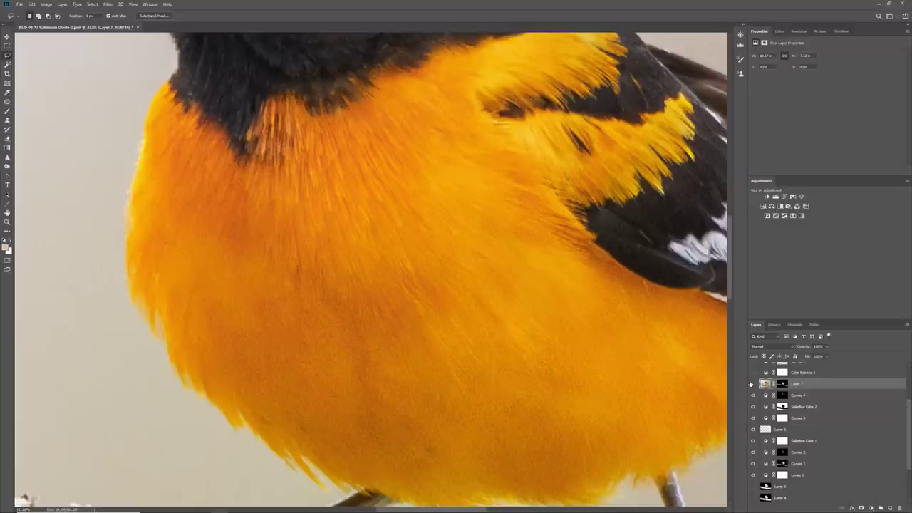
pyautogui.click(753, 383)
pyautogui.click(752, 383)
pyautogui.click(753, 383)
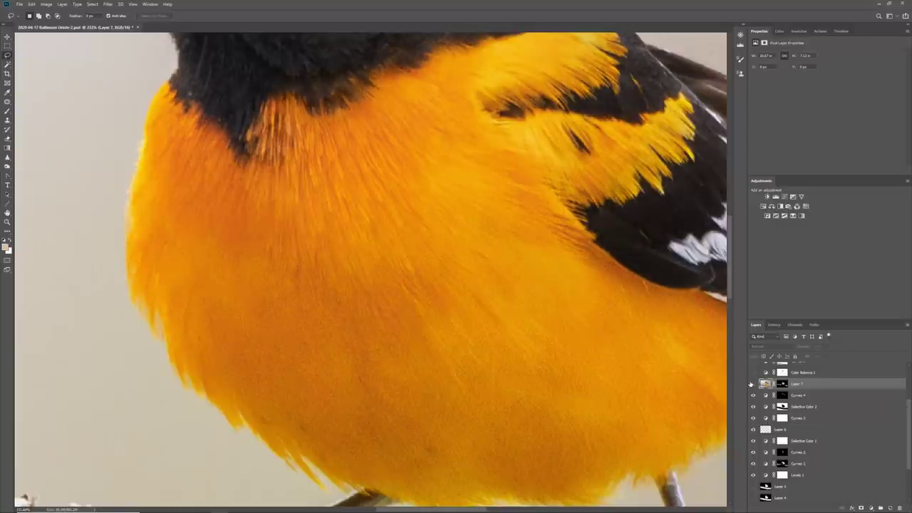
pyautogui.click(753, 383)
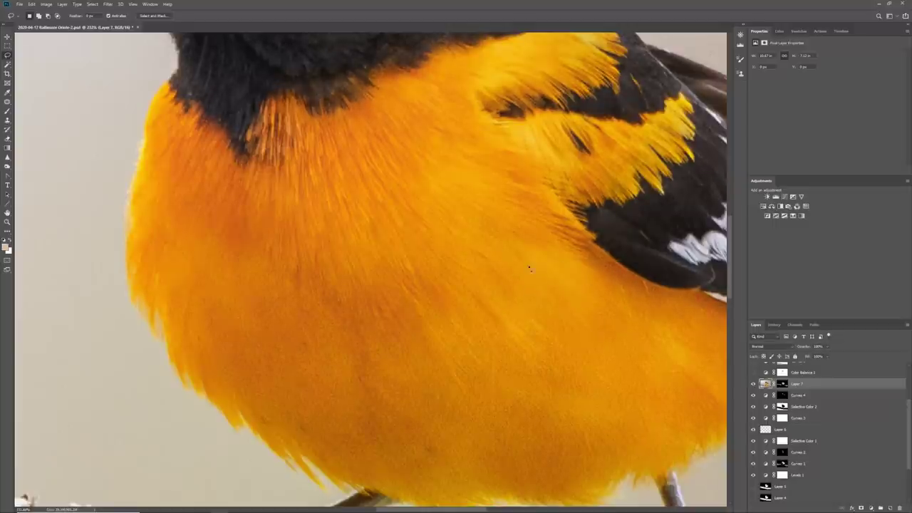
pyautogui.scroll(3, 585, 252)
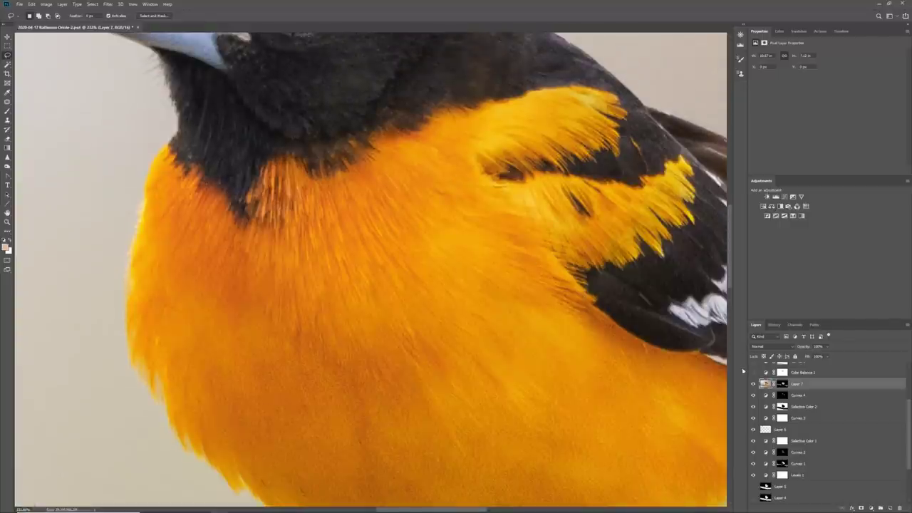
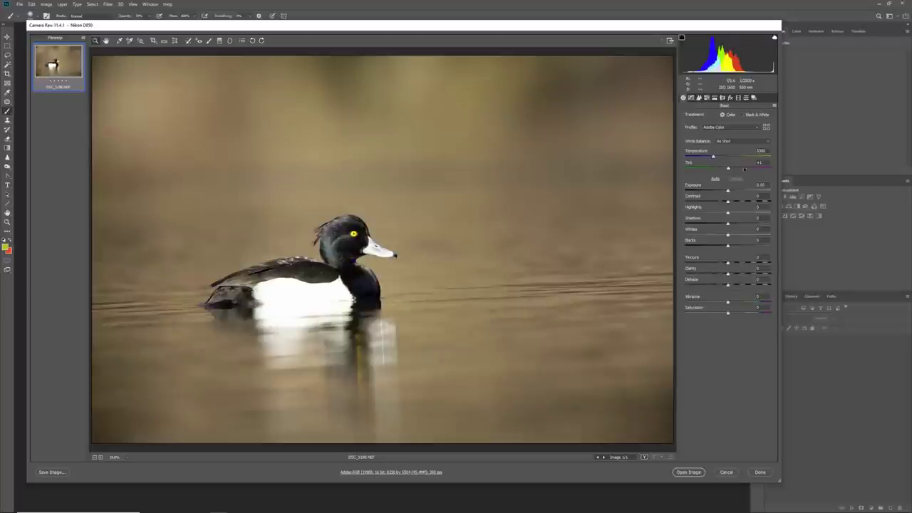
# Brighten the raw duck photo with exposure +0.60 and vibrance +20, reduce highlights, lift shadows, and shift the tint toward magenta.
pyautogui.click(740, 223)
pyautogui.click(714, 212)
pyautogui.click(736, 302)
pyautogui.moveTo(728, 168); pyautogui.dragTo(713, 156)
# Preview the available raw colour profiles on the duck photo and apply Adobe Vivid.
pyautogui.click(716, 128)
pyautogui.click(716, 132)
pyautogui.scroll(-4, 716, 132)
pyautogui.scroll(4, 715, 132)
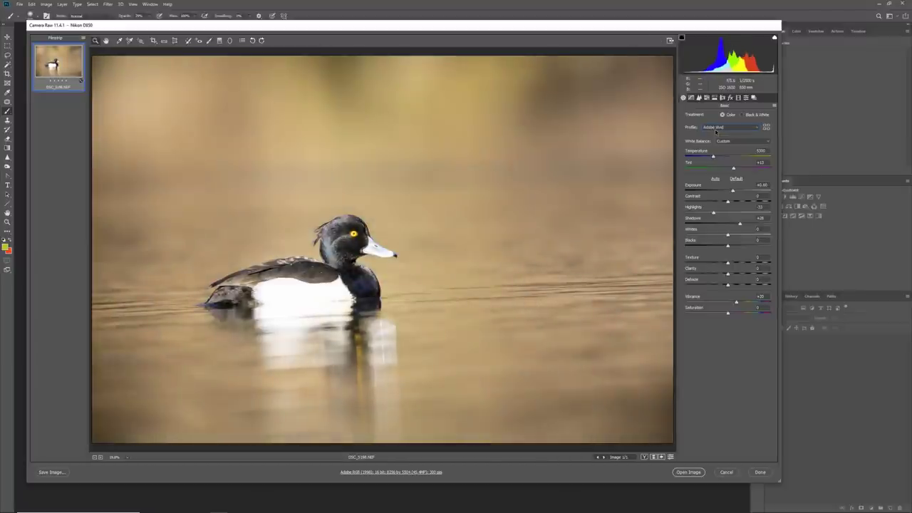
pyautogui.click(719, 128)
pyautogui.click(722, 133)
pyautogui.scroll(-4, 722, 133)
pyautogui.click(766, 108)
pyautogui.click(726, 127)
pyautogui.click(726, 152)
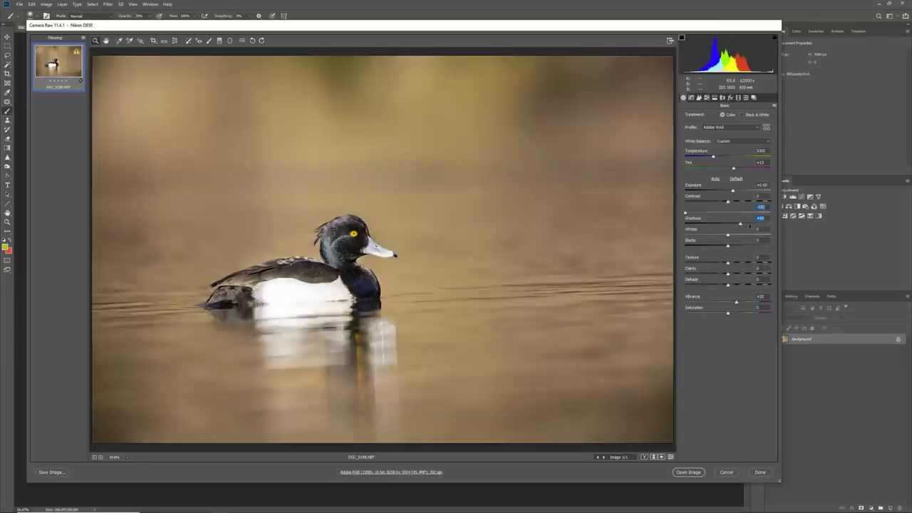
# Prepare a darker raw version of the duck photo with highlights at -100, raised shadows and lowered exposure.
pyautogui.moveTo(750, 225); pyautogui.dragTo(762, 224)
pyautogui.moveTo(732, 190); pyautogui.dragTo(719, 190)
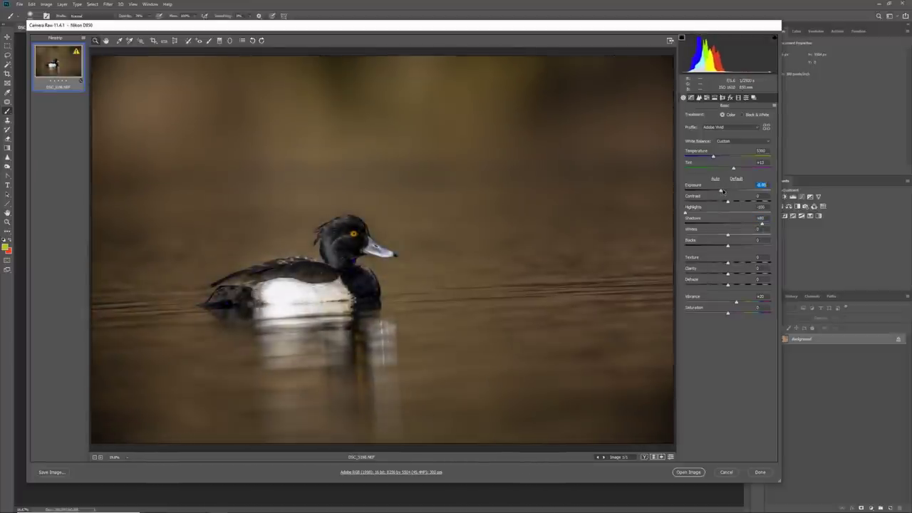
# Paint white on the Layer 1 mask over the duck's overexposed white flank to reveal the darker raw version.
pyautogui.click(335, 314)
pyautogui.hotkey('ctrl', '0')
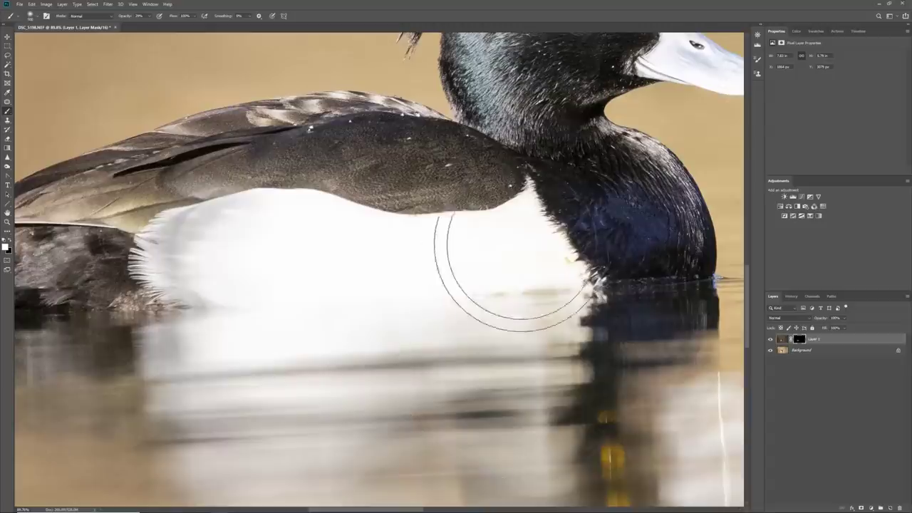
pyautogui.moveTo(513, 275)
pyautogui.mouseDown()
pyautogui.moveTo(434, 219)
pyautogui.moveTo(414, 266)
pyautogui.moveTo(580, 275)
pyautogui.moveTo(341, 262)
pyautogui.moveTo(298, 272)
pyautogui.mouseUp()
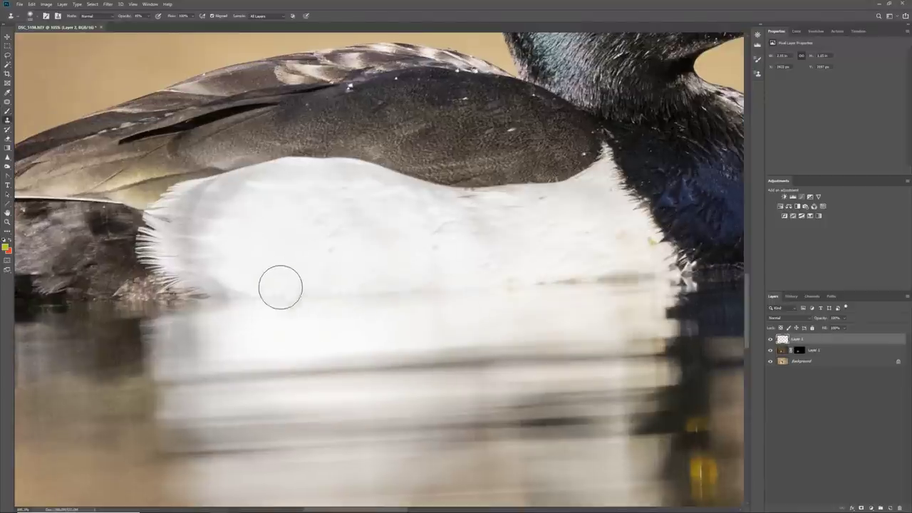
# Clone feather texture from detailed areas over the blown-out spots of the white flank on the new empty layer.
pyautogui.click(251, 271)
pyautogui.keyDown('alt'); pyautogui.click(389, 236); pyautogui.keyUp('alt')
pyautogui.click(216, 253)
pyautogui.keyDown('alt'); pyautogui.click(418, 219); pyautogui.keyUp('alt')
pyautogui.click(229, 199)
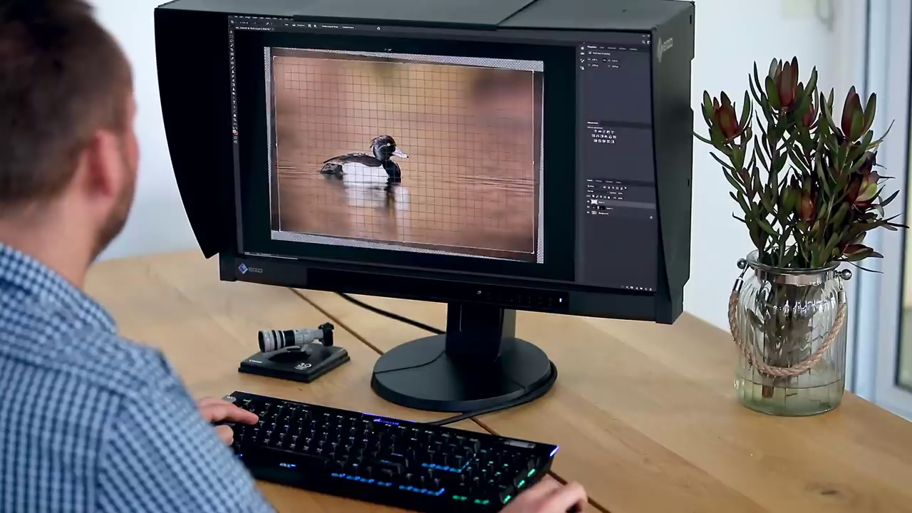
# Straighten the duck photo and crop it more tightly around the bird and its reflection.
pyautogui.moveTo(387, 50); pyautogui.dragTo(393, 51)
pyautogui.moveTo(534, 71); pyautogui.dragTo(464, 135)
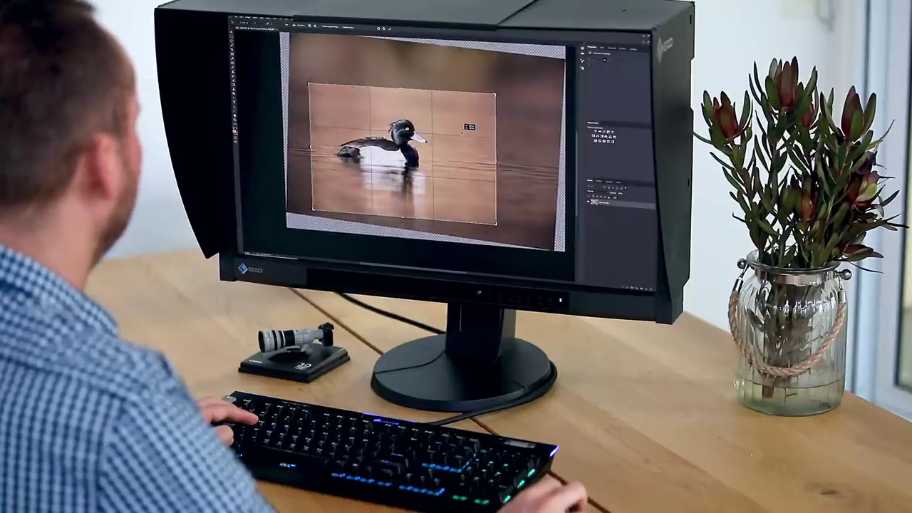
pyautogui.press('Return')
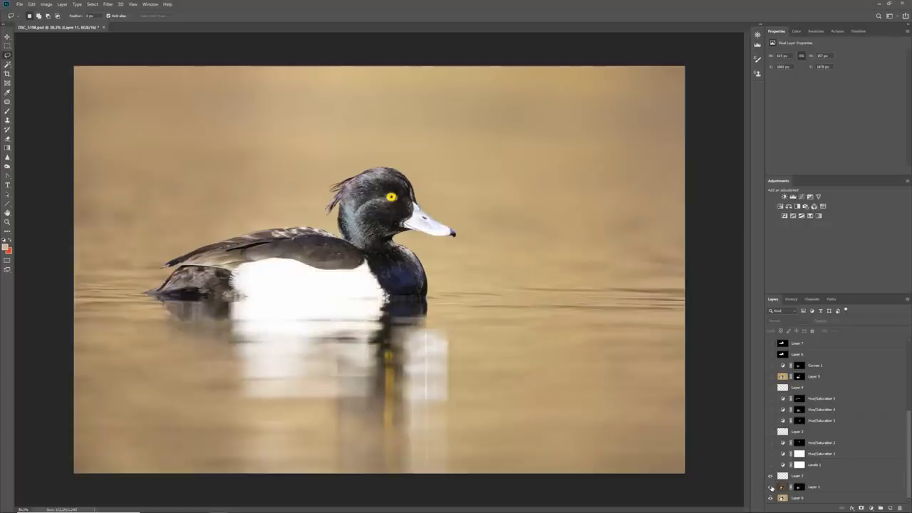
# Compare the duck's white flank with and without Layer 1 and the cloned Layer 2, leaving both visible.
pyautogui.click(770, 487)
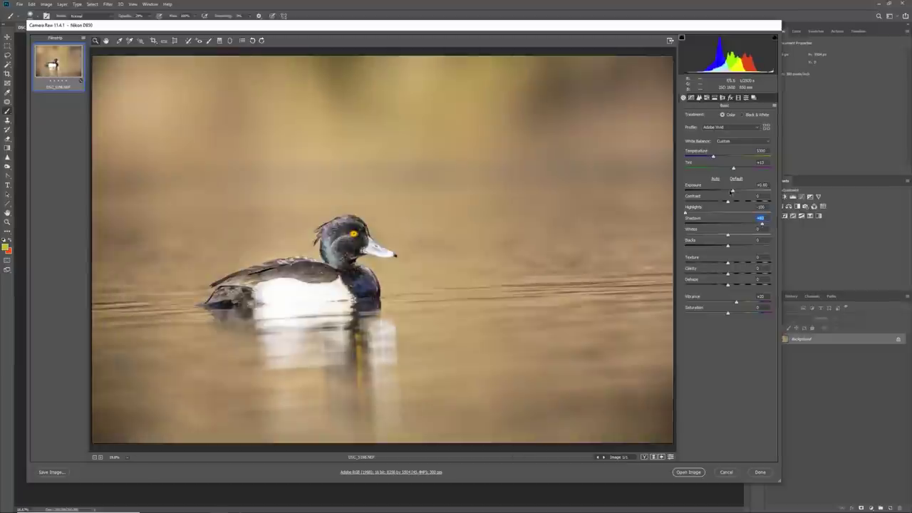
pyautogui.moveTo(728, 190)
pyautogui.mouseDown()
pyautogui.moveTo(710, 190)
pyautogui.moveTo(720, 189)
pyautogui.mouseUp()
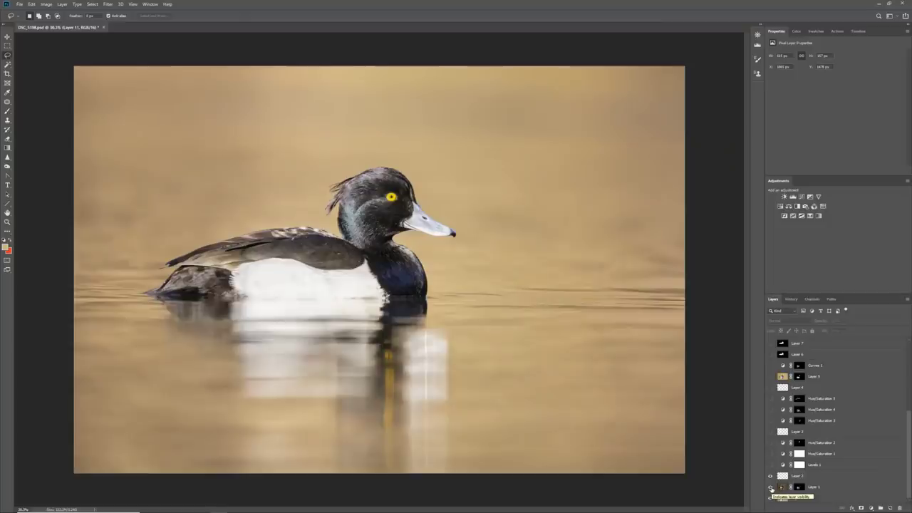
pyautogui.click(770, 487)
pyautogui.click(771, 487)
pyautogui.click(771, 476)
pyautogui.click(770, 476)
pyautogui.click(770, 476)
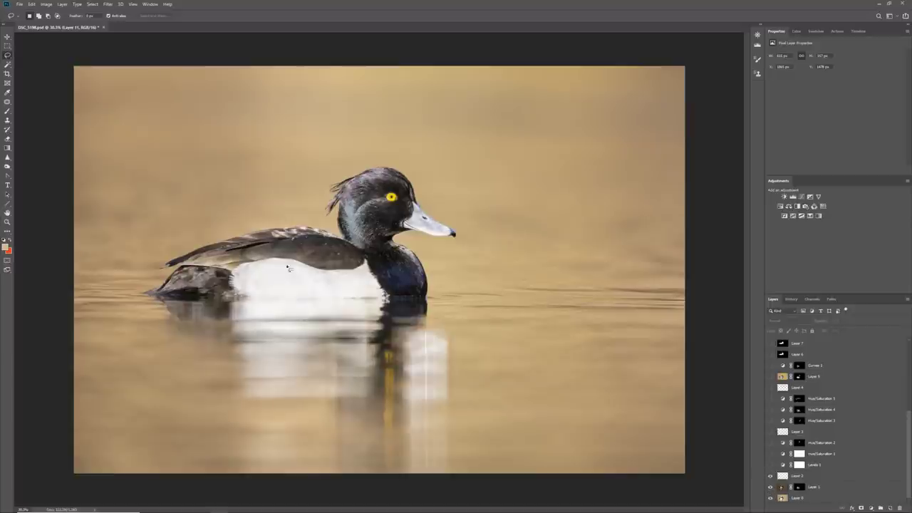
# Examine the duck's head and bill up close with and without masked Layer 1, leaving the layer visible.
pyautogui.scroll(13, 451, 210)
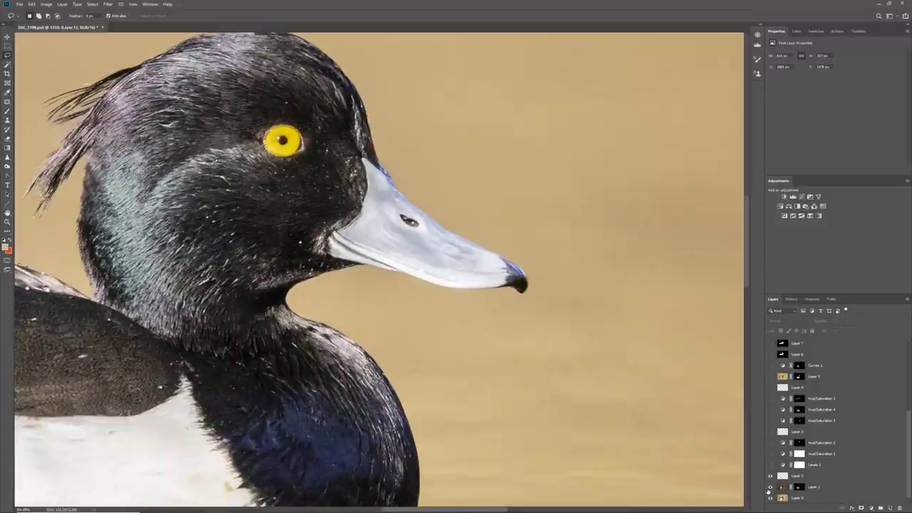
pyautogui.click(770, 487)
pyautogui.click(770, 488)
pyautogui.click(771, 488)
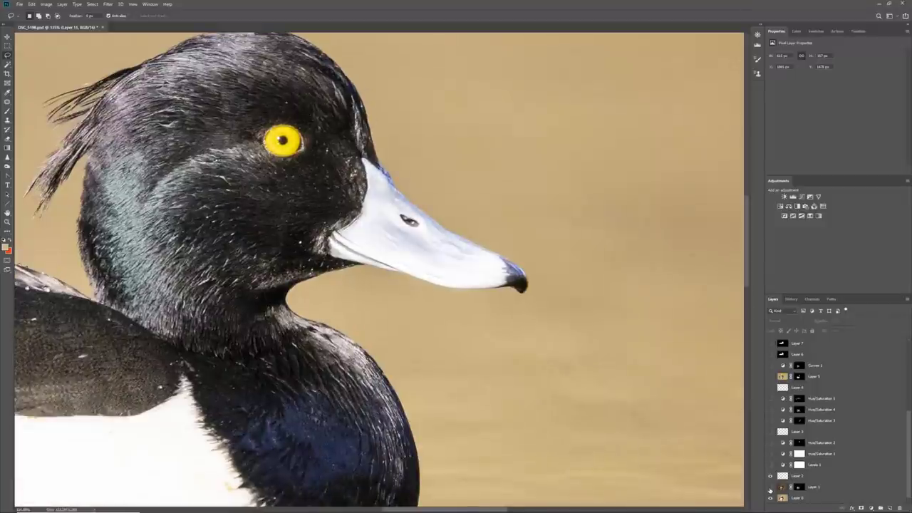
pyautogui.click(770, 487)
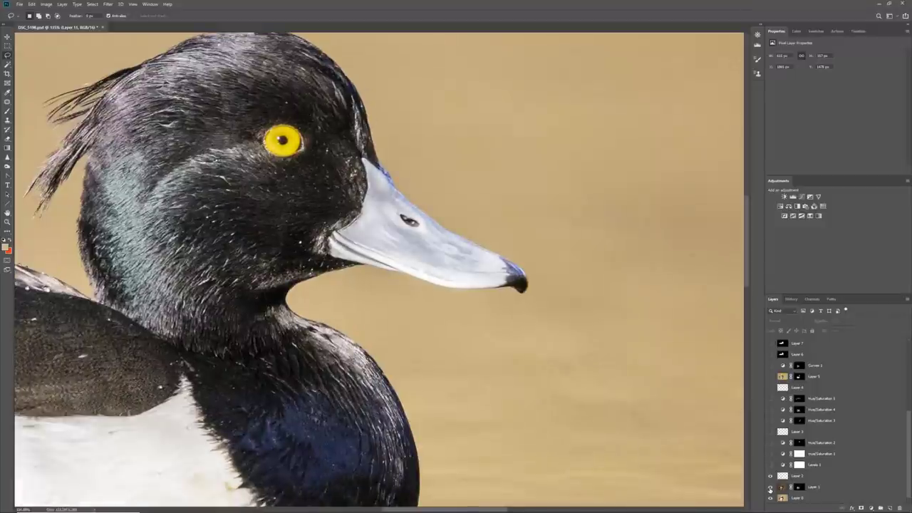
# Make the Levels 1 and Hue/Saturation 1 adjustment layers visible, comparing their effect on the full duck image.
pyautogui.hotkey('ctrl', '0')
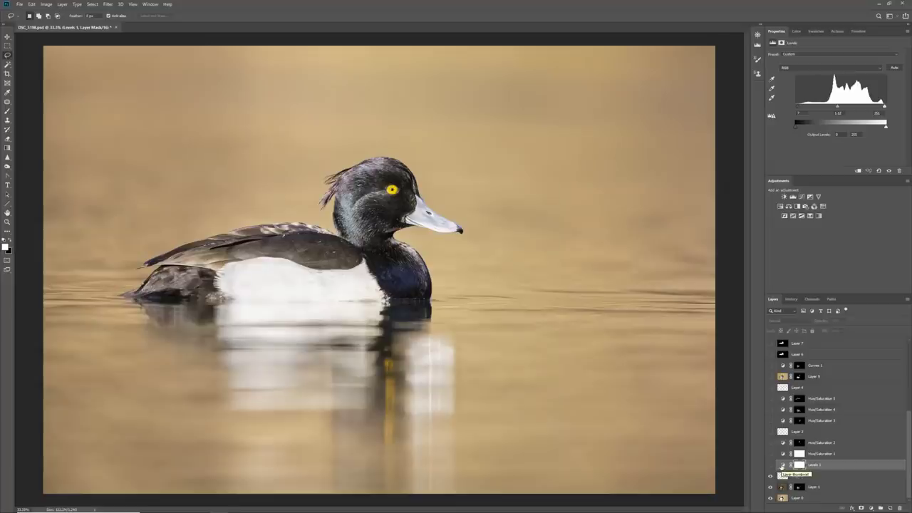
pyautogui.click(770, 465)
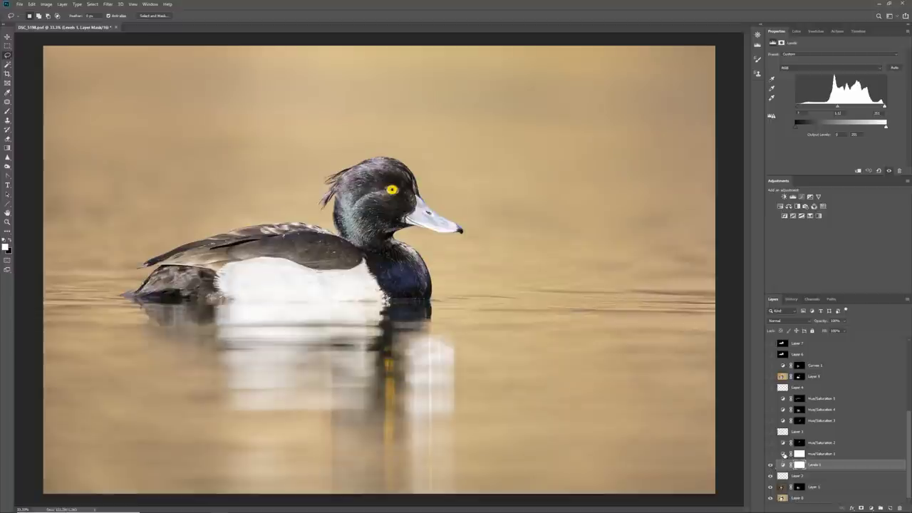
pyautogui.click(784, 454)
pyautogui.click(770, 454)
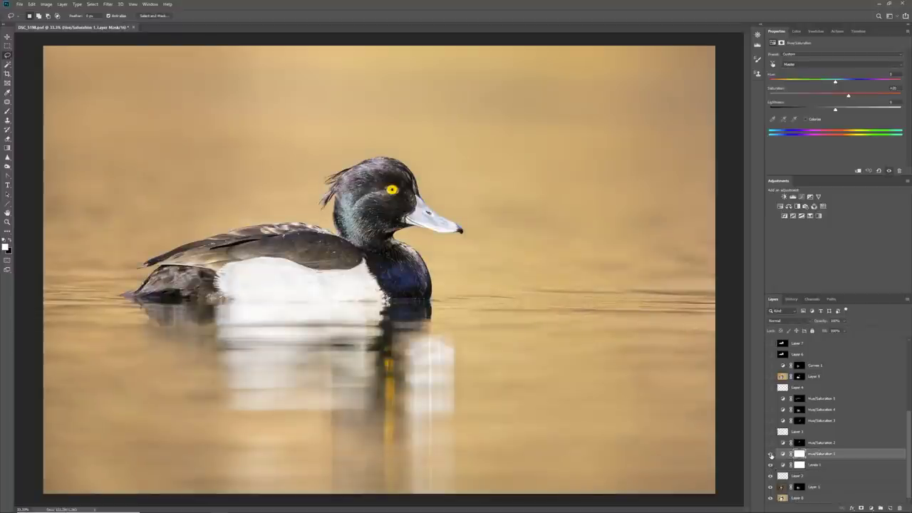
pyautogui.click(770, 454)
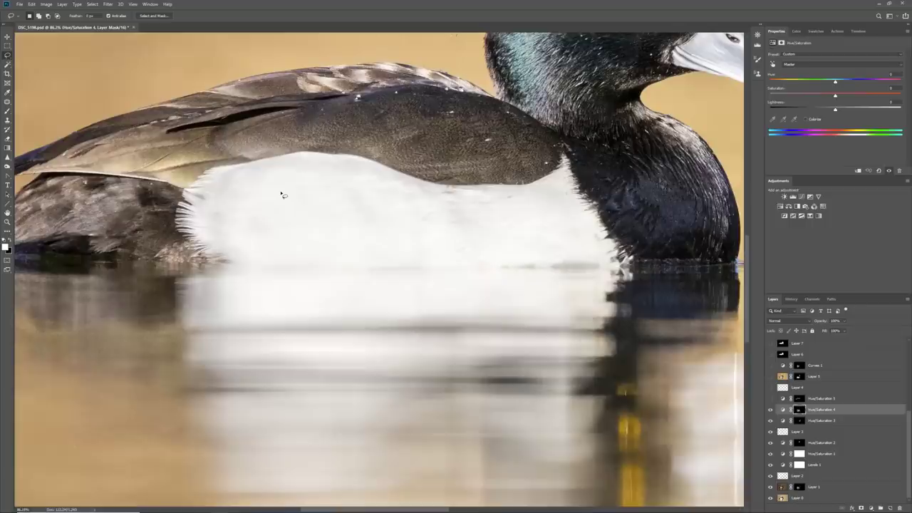
# Inspect the white flank and its reflection, and display the Reds range of the Hue/Saturation 4 adjustment.
pyautogui.scroll(-2, 283, 194)
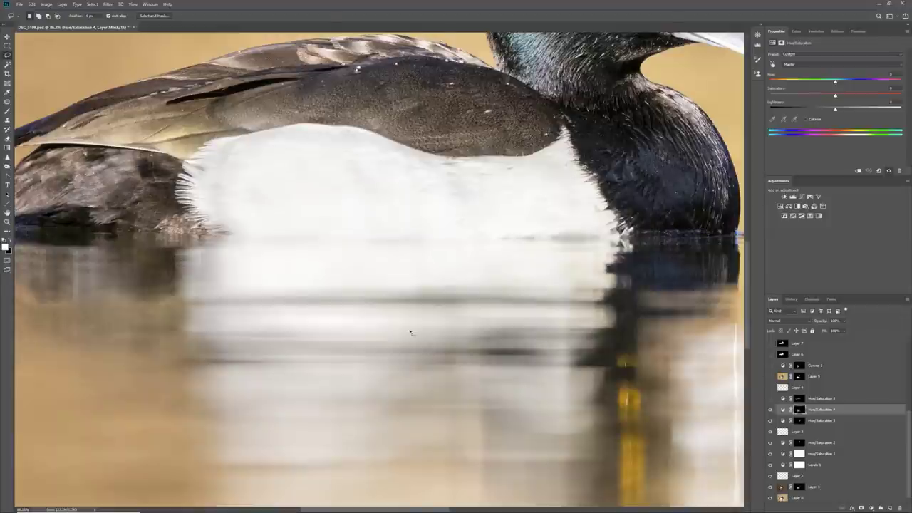
pyautogui.scroll(-1, 570, 180)
pyautogui.scroll(-3, 301, 185)
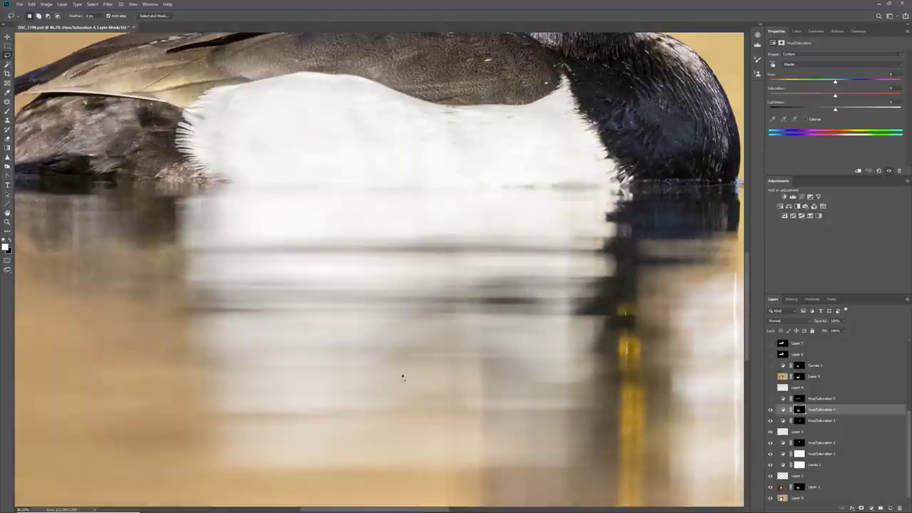
pyautogui.scroll(-13, 392, 353)
pyautogui.scroll(2, 389, 347)
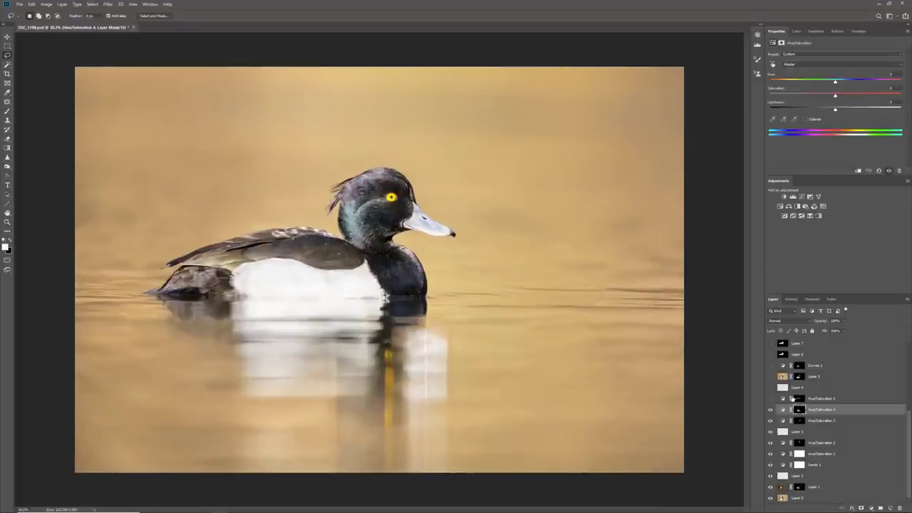
pyautogui.click(788, 399)
pyautogui.click(782, 409)
pyautogui.click(825, 64)
pyautogui.click(826, 74)
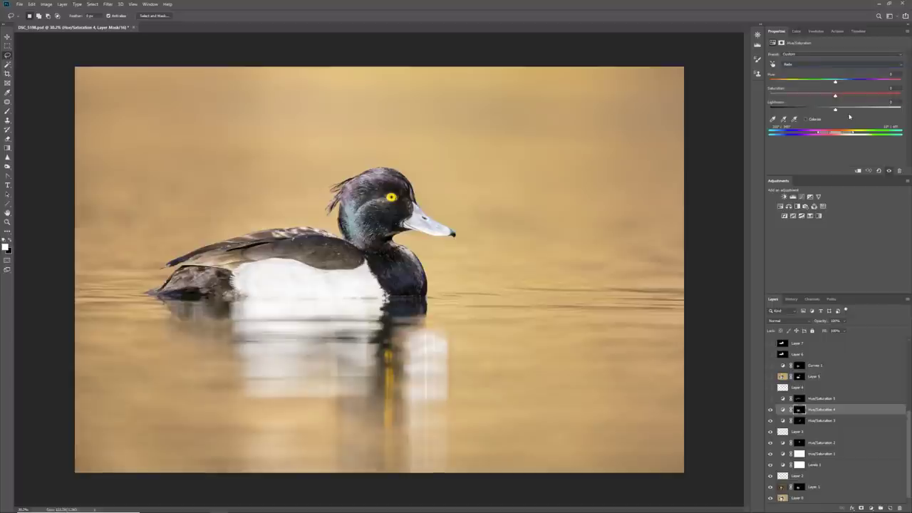
# Display another color range of the Hue/Saturation 4 adjustment.
pyautogui.click(806, 65)
pyautogui.click(823, 79)
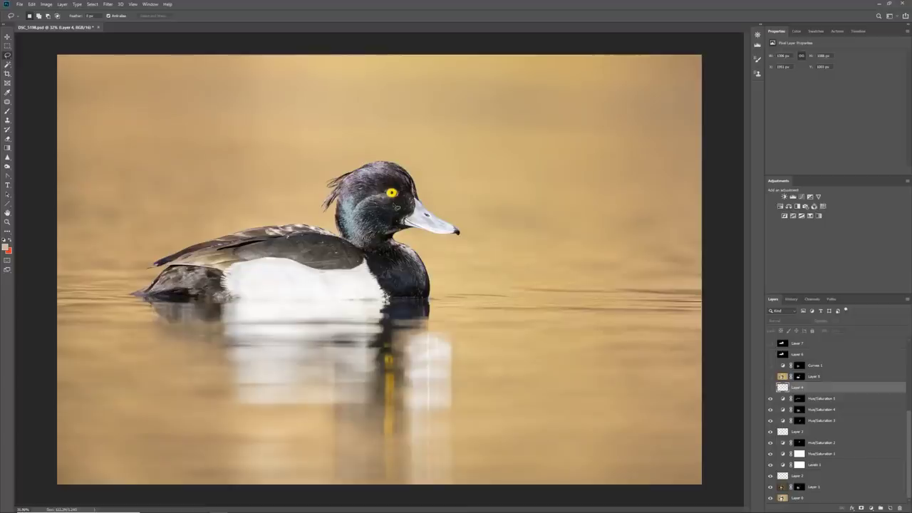
# Make Layer 4 visible, comparing the duck's head and bill up close with and without it.
pyautogui.click(770, 388)
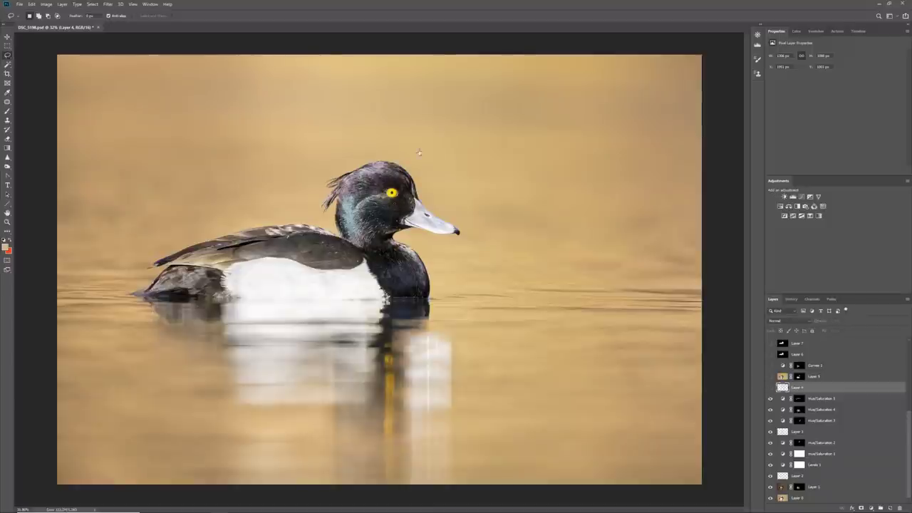
pyautogui.scroll(5, 405, 191)
pyautogui.click(771, 388)
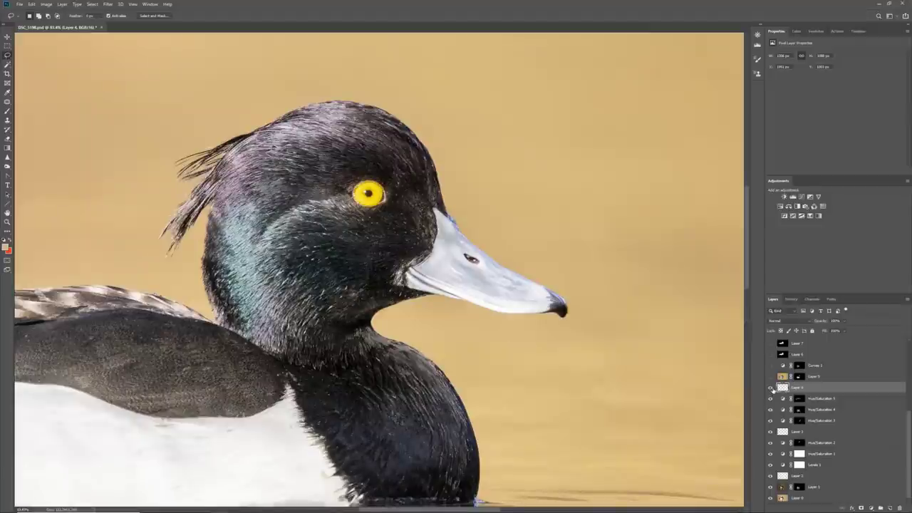
pyautogui.click(771, 388)
pyautogui.click(771, 388)
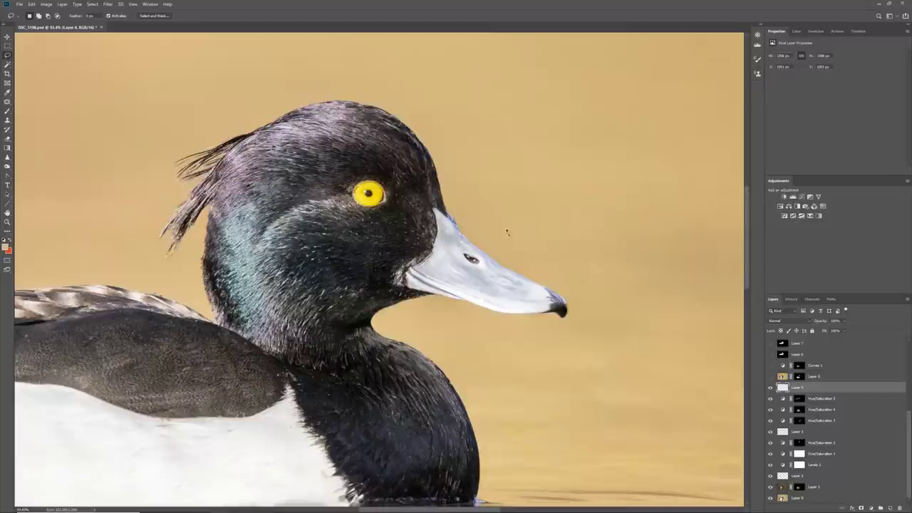
# Make Layer 5 and the Curves 1 adjustment visible, inspecting the white flank and its reflection with and without Layer 5.
pyautogui.scroll(-6, 371, 242)
pyautogui.scroll(1, 379, 269)
pyautogui.click(782, 376)
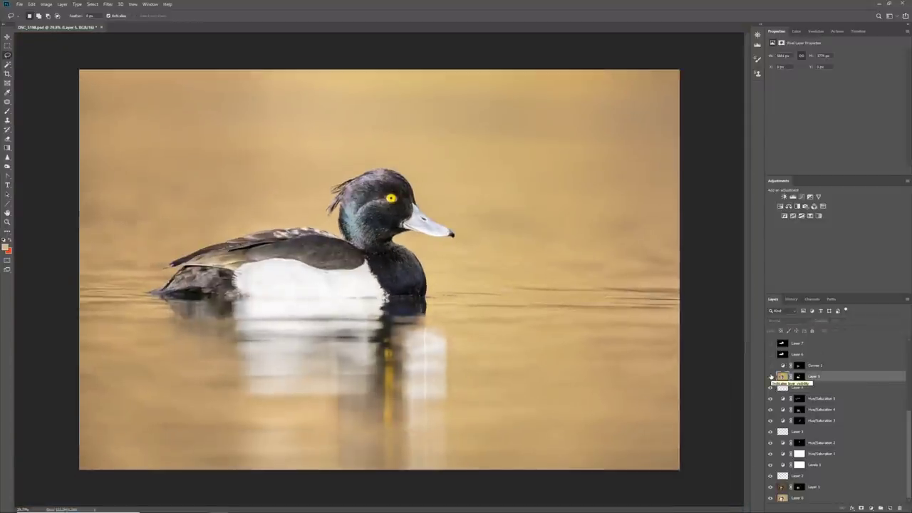
pyautogui.click(770, 376)
pyautogui.click(771, 376)
pyautogui.click(770, 377)
pyautogui.scroll(10, 262, 329)
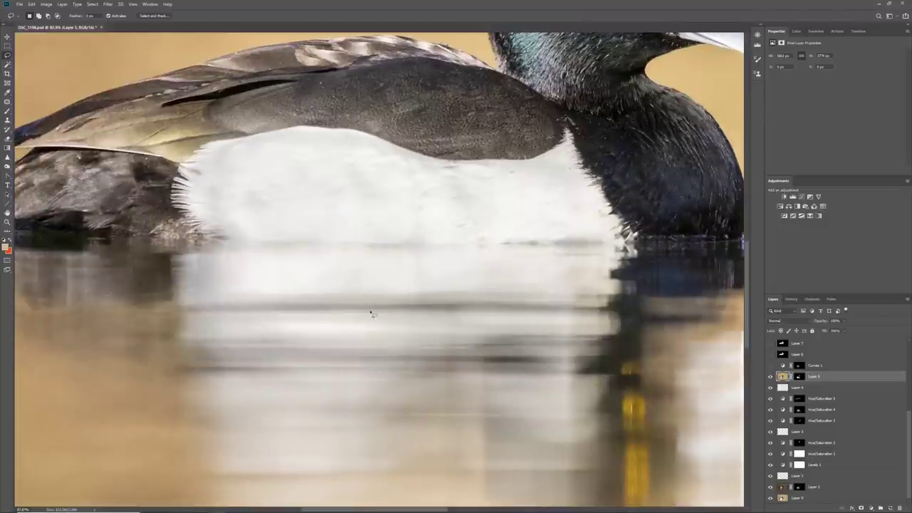
pyautogui.scroll(-5, 372, 313)
pyautogui.click(814, 365)
# Load Layer 7 as a selection, inspect its outline around the duck, and deselect it.
pyautogui.scroll(2, 816, 390)
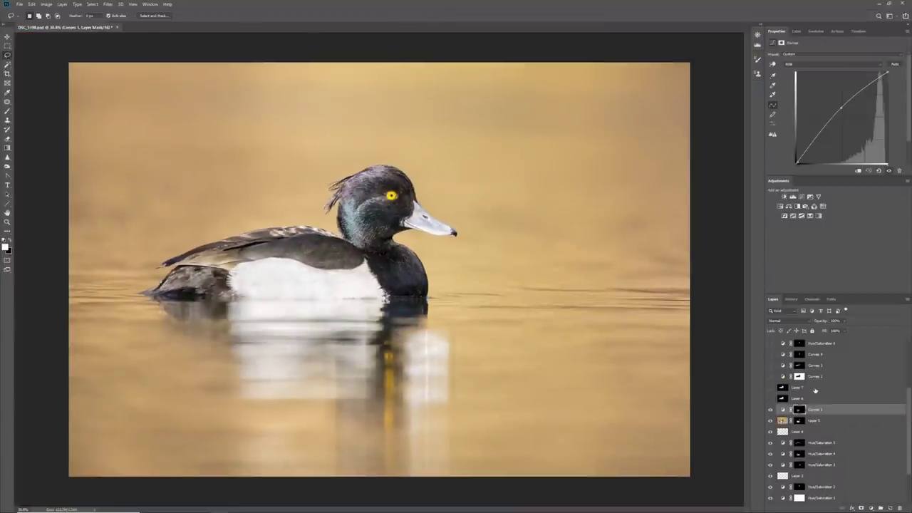
pyautogui.keyDown('ctrl'); pyautogui.click(783, 388); pyautogui.keyUp('ctrl')
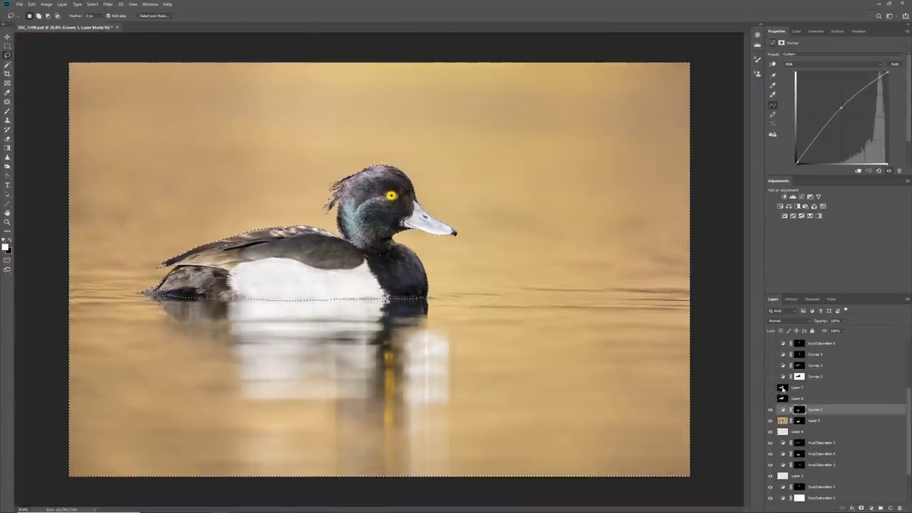
pyautogui.scroll(-1, 489, 265)
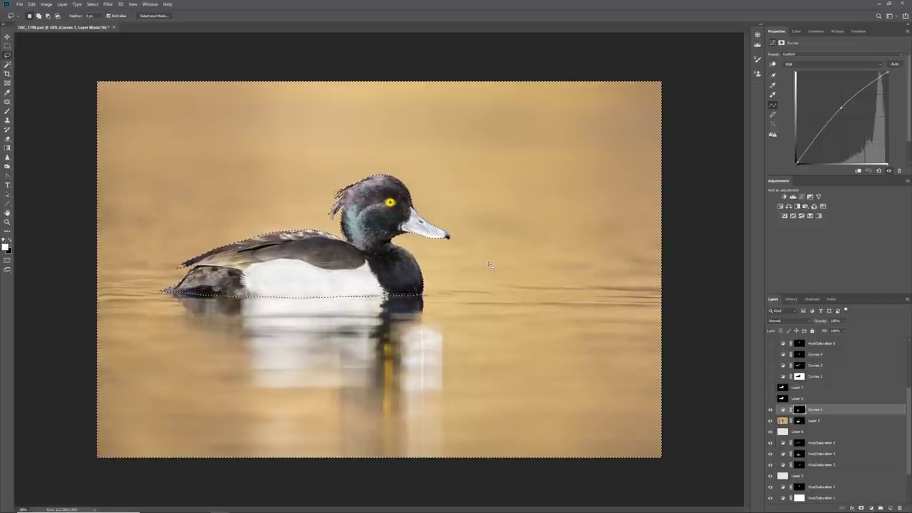
pyautogui.scroll(1, 490, 265)
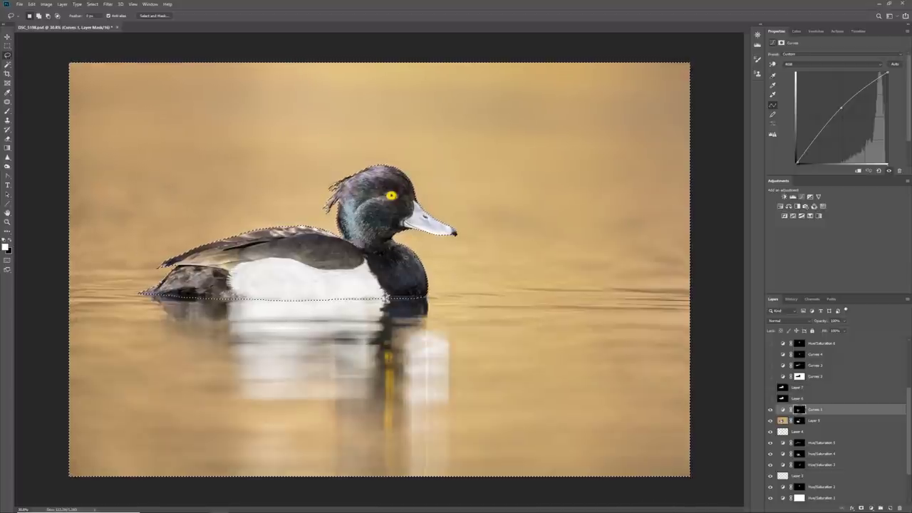
pyautogui.click(36, 54)
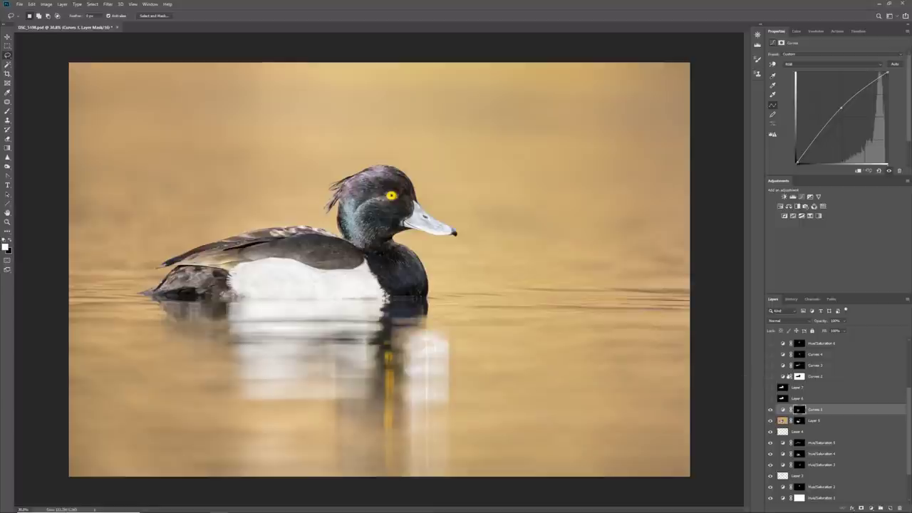
# Make the masked Curves 2 adjustment visible, comparing the background with and without it.
pyautogui.click(798, 376)
pyautogui.click(770, 376)
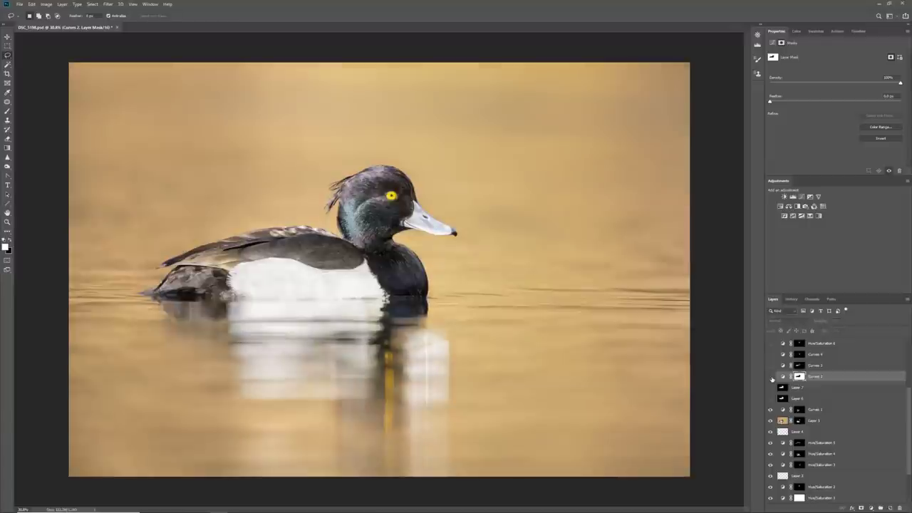
pyautogui.click(771, 377)
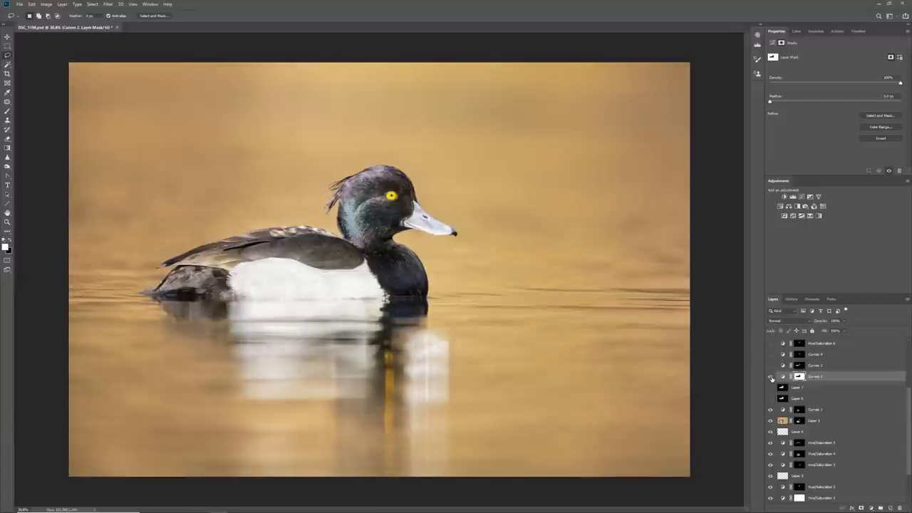
pyautogui.click(770, 377)
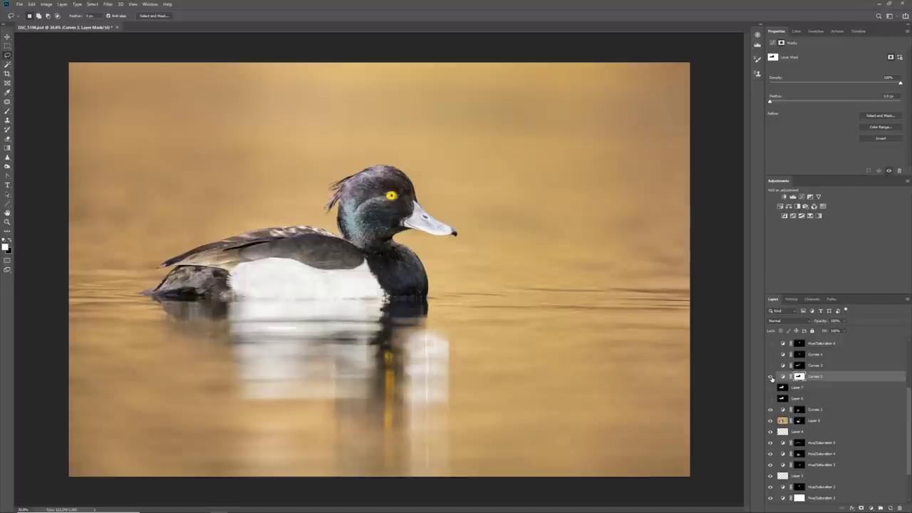
# Make the Curves 3 adjustment visible and inspect its effect on the duck's dark feathers.
pyautogui.click(815, 365)
pyautogui.click(770, 365)
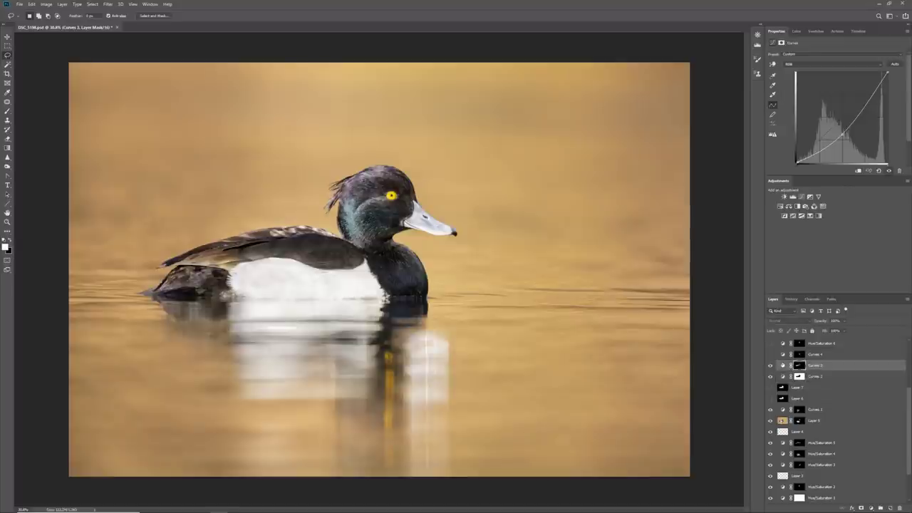
pyautogui.scroll(2, 265, 239)
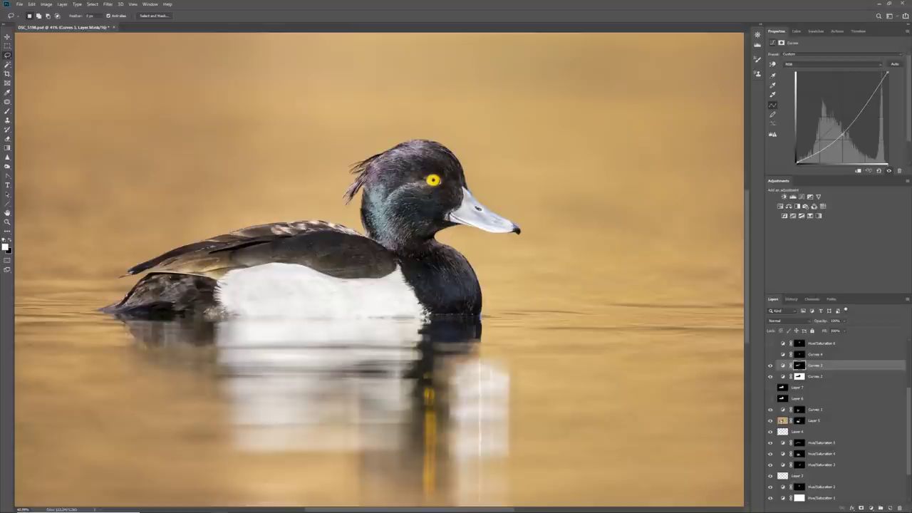
pyautogui.scroll(-2, 309, 249)
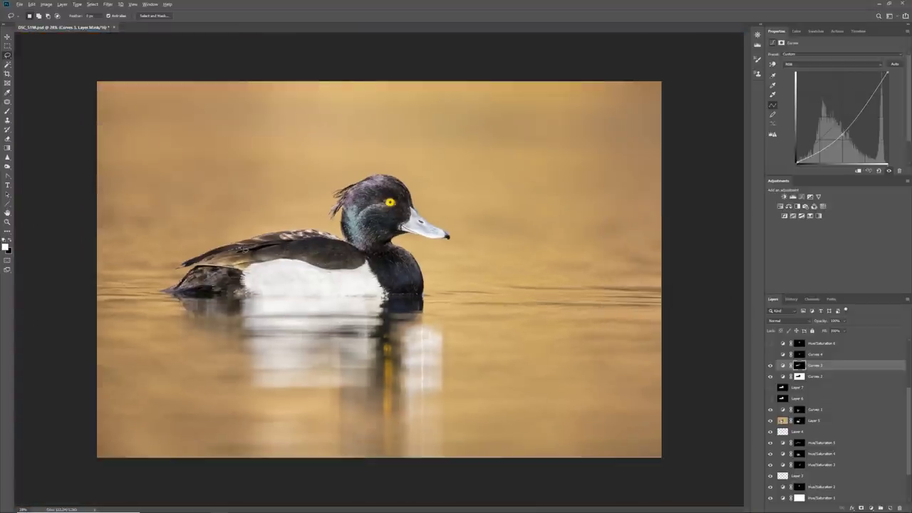
pyautogui.scroll(1, 243, 248)
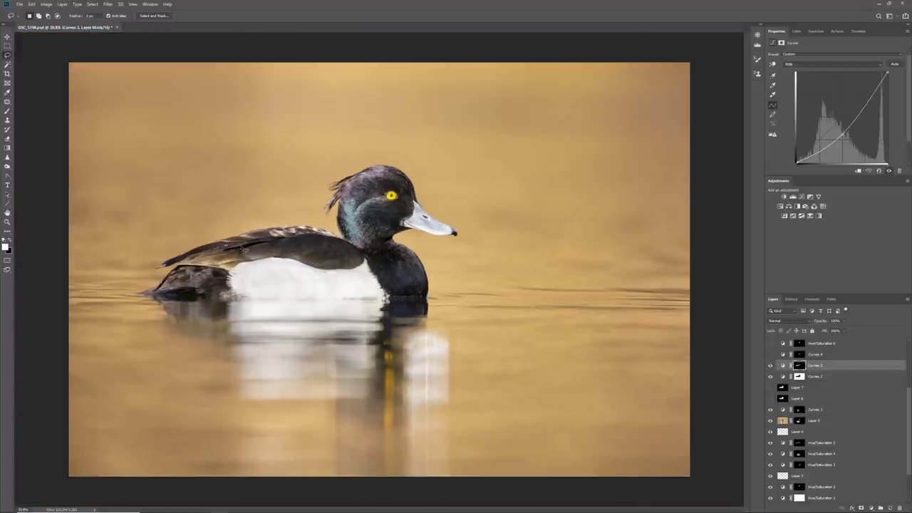
# Compare the duck with and without the Curves 3 adjustment at two zoom levels, leaving it visible.
pyautogui.click(773, 366)
pyautogui.click(771, 365)
pyautogui.click(771, 366)
pyautogui.click(772, 365)
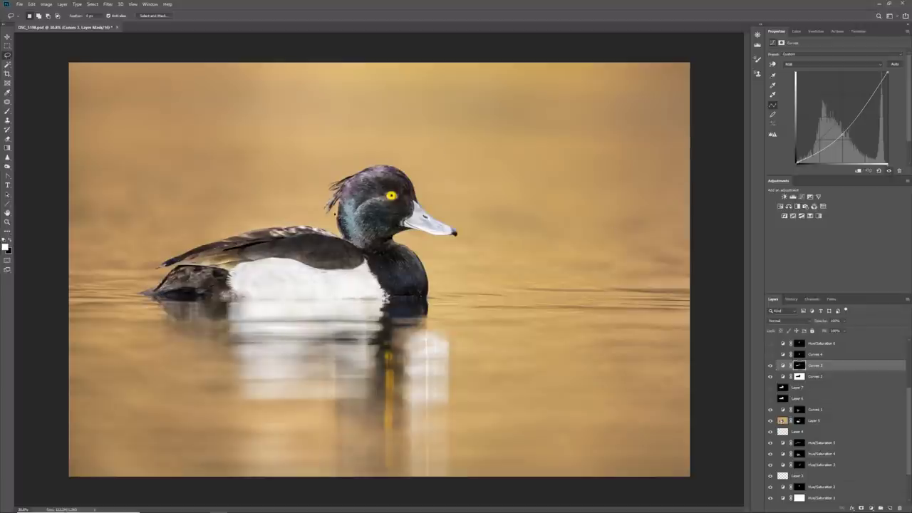
pyautogui.scroll(-3, 227, 252)
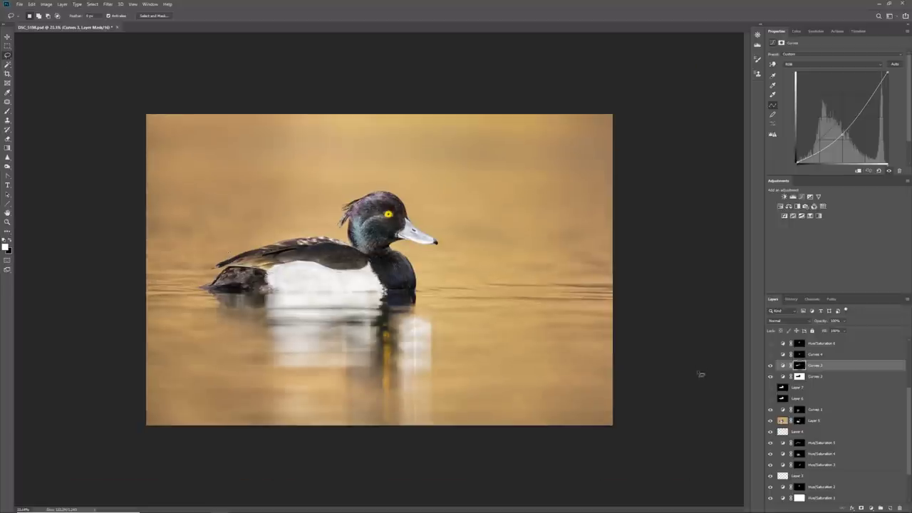
pyautogui.click(770, 366)
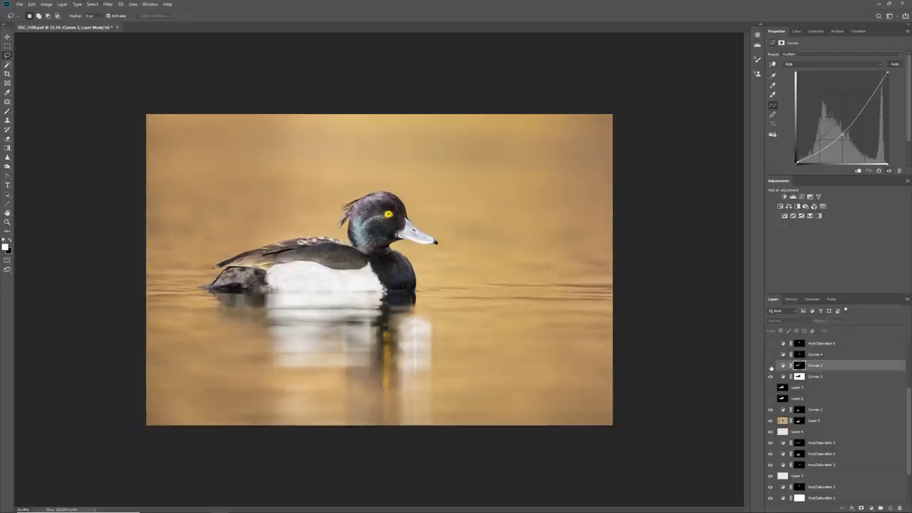
pyautogui.click(771, 366)
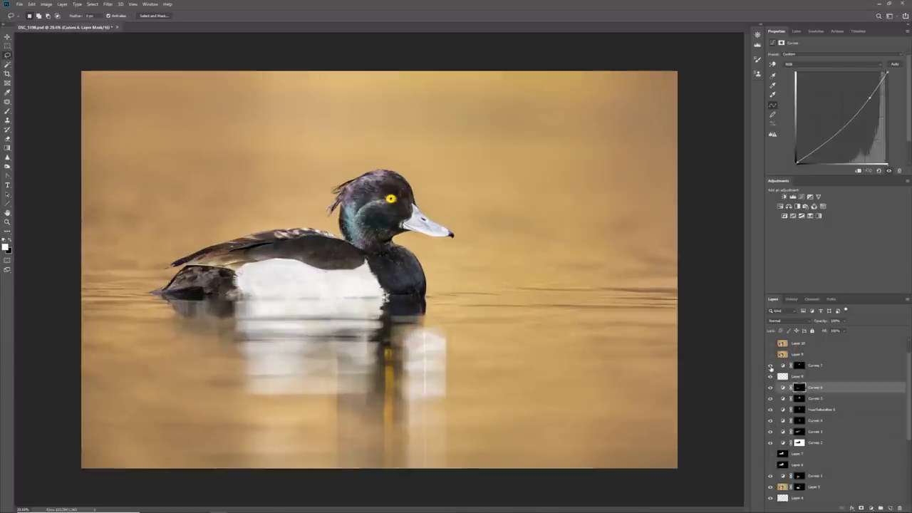
# Check the Curves 7 adjustment's effect, and make Layer 9, Layer 10 and the Curves 8 adjustment visible.
pyautogui.click(770, 365)
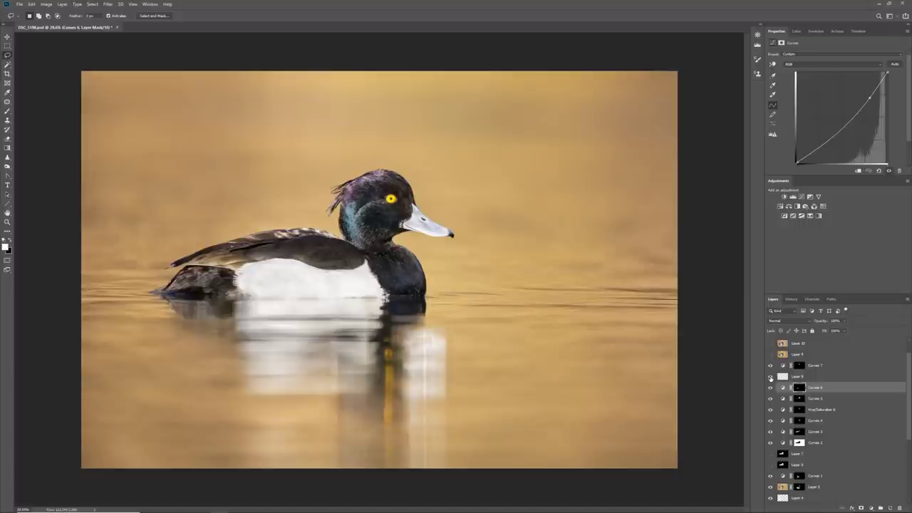
pyautogui.click(775, 354)
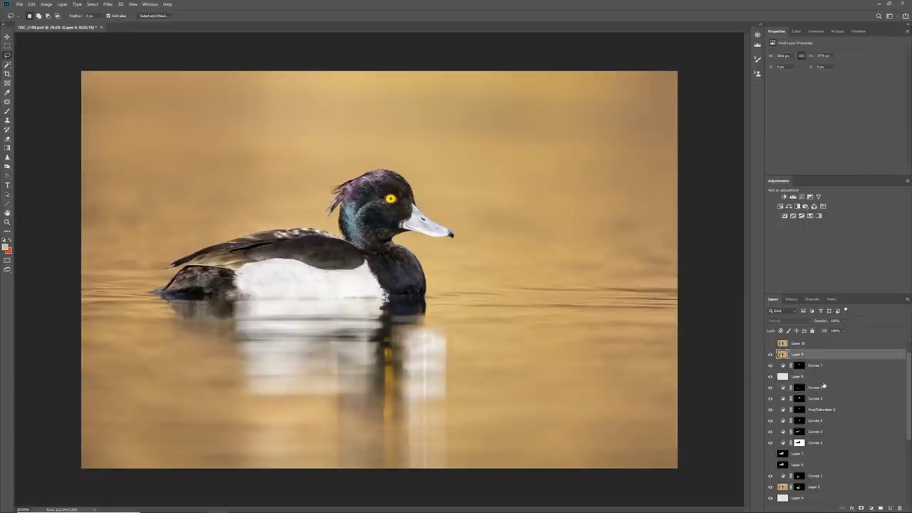
pyautogui.scroll(2, 777, 367)
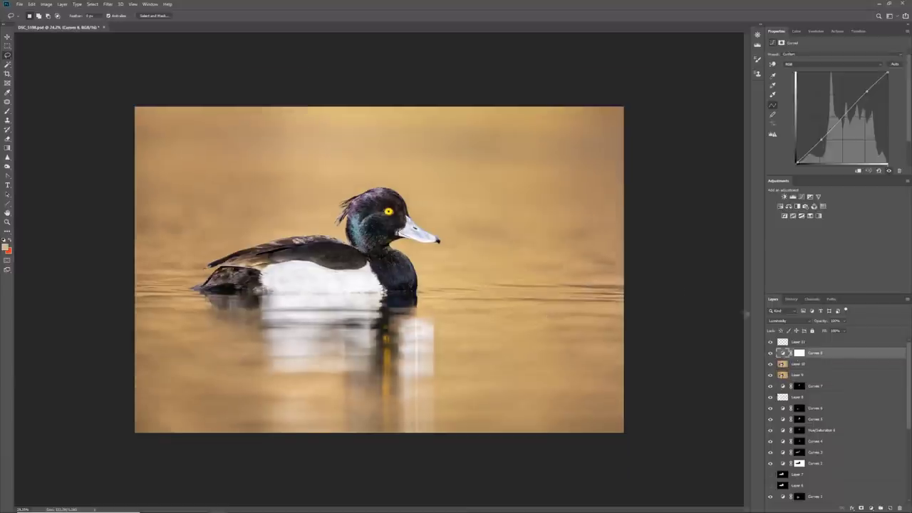
# Compare the full duck image with and without Layer 11, leaving the layer visible.
pyautogui.click(774, 343)
pyautogui.click(771, 343)
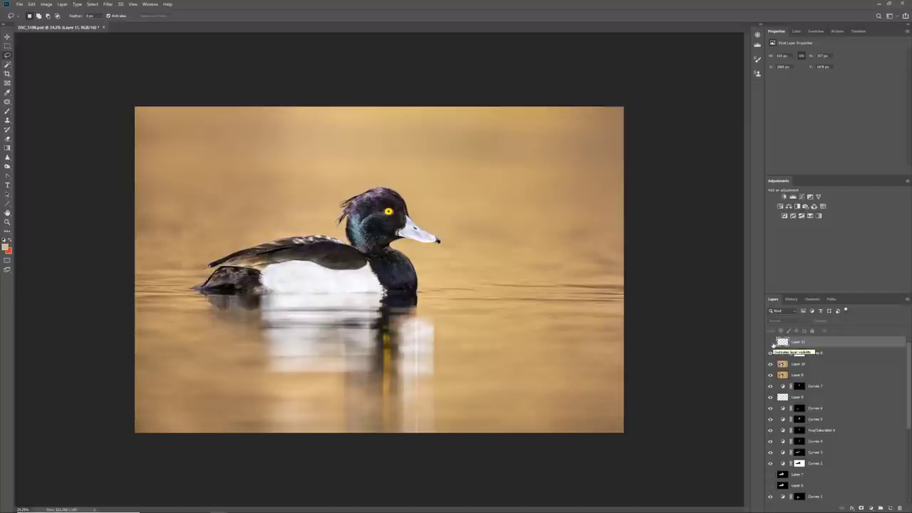
pyautogui.click(772, 344)
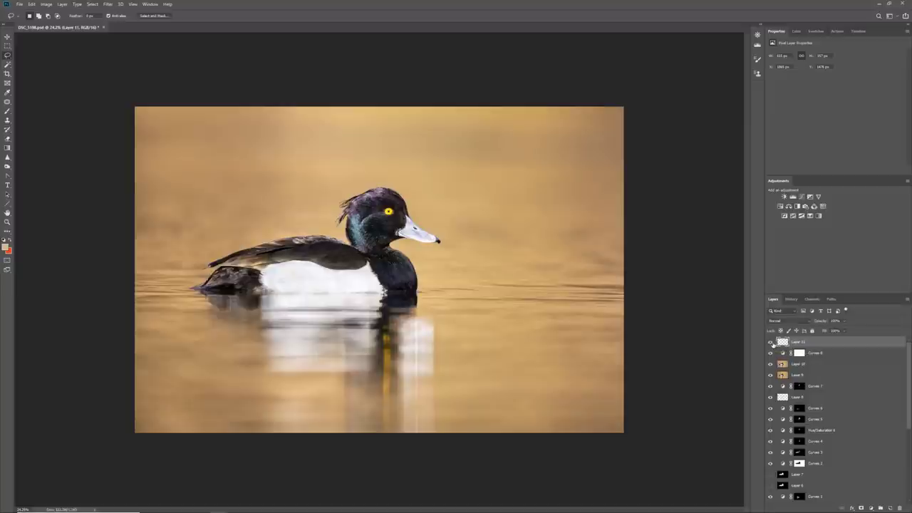